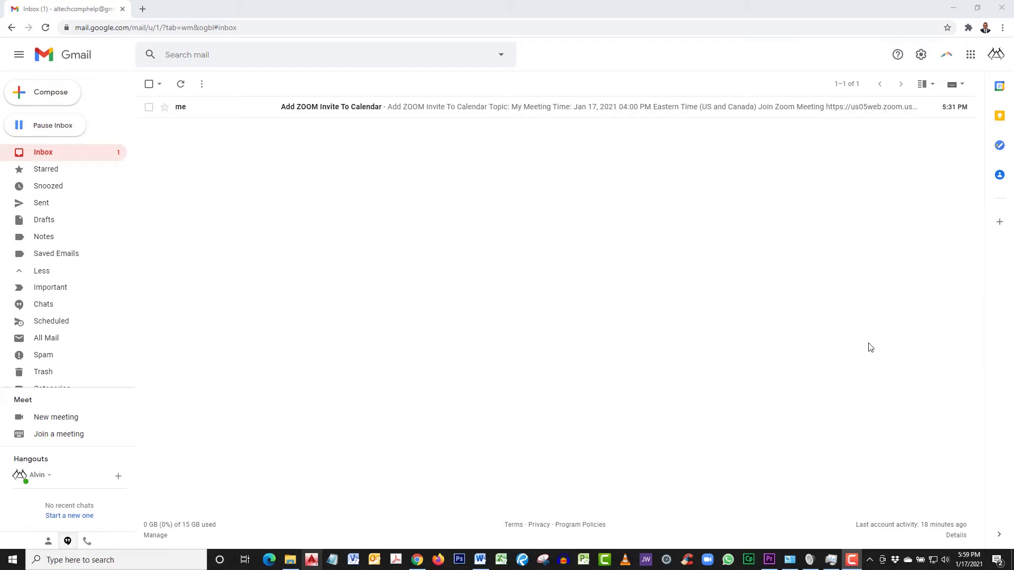
Open the 'Add ZOOM Invite To Calendar' email showing My Meeting on Jan 17, 2021 at 4:00 PM
left_click(309, 107)
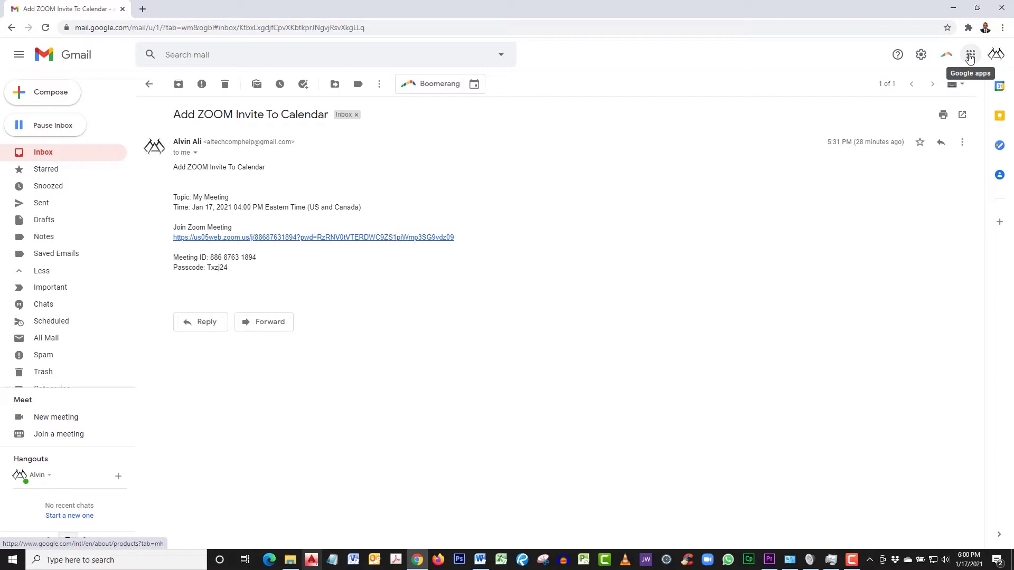
Open Google Calendar's January 2021 month view in a new tab beside the Gmail invite tab
left_click(970, 56)
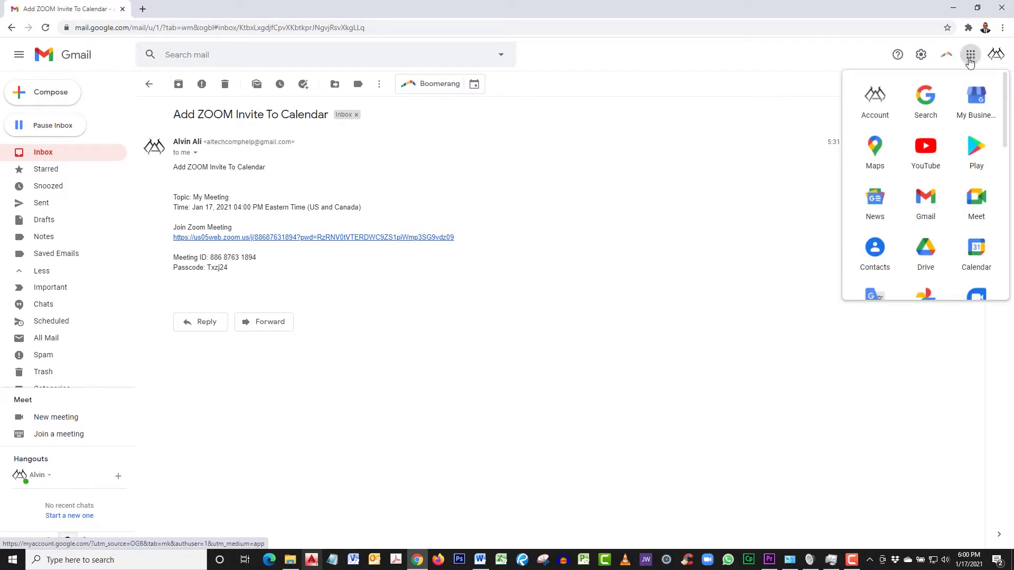
left_click(975, 255)
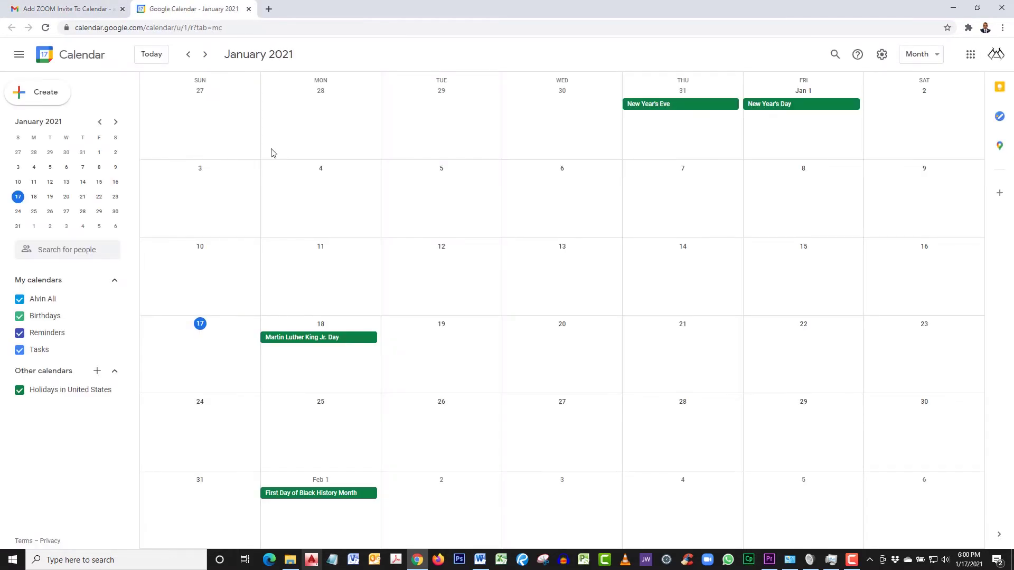
left_click(70, 8)
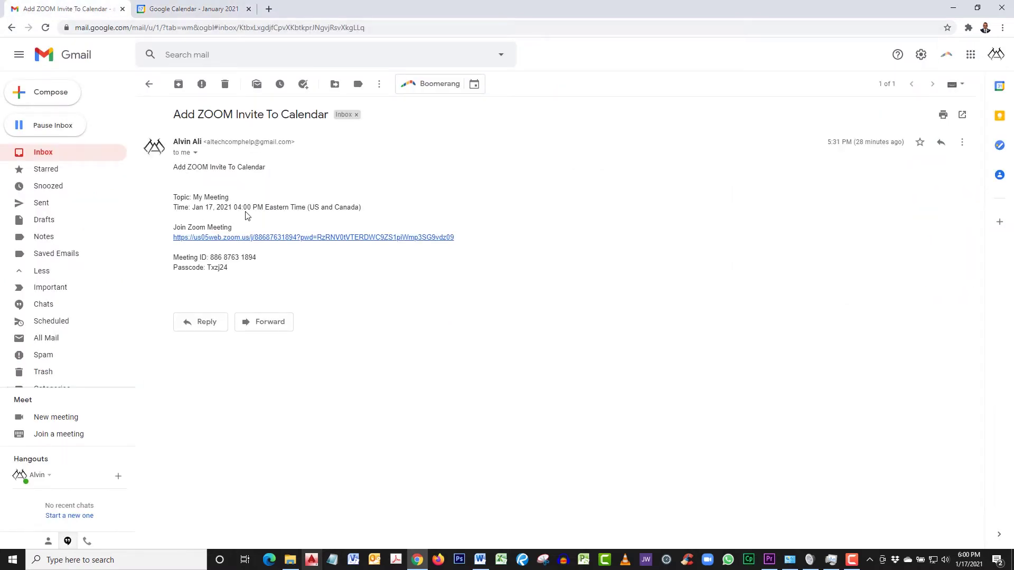
left_click(191, 9)
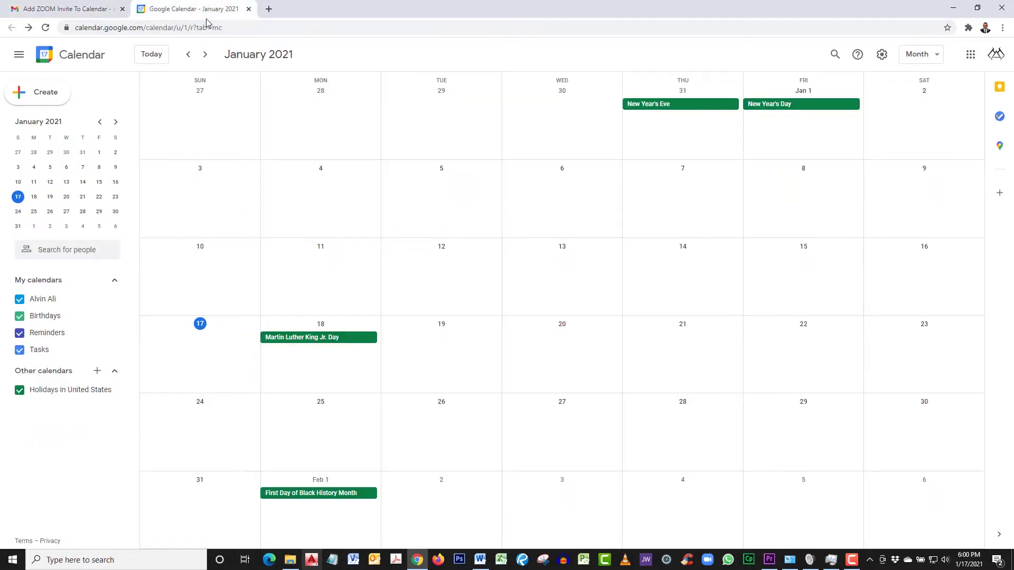
Create a new event on January 17 and expand it into the full event-details editor
left_click(199, 358)
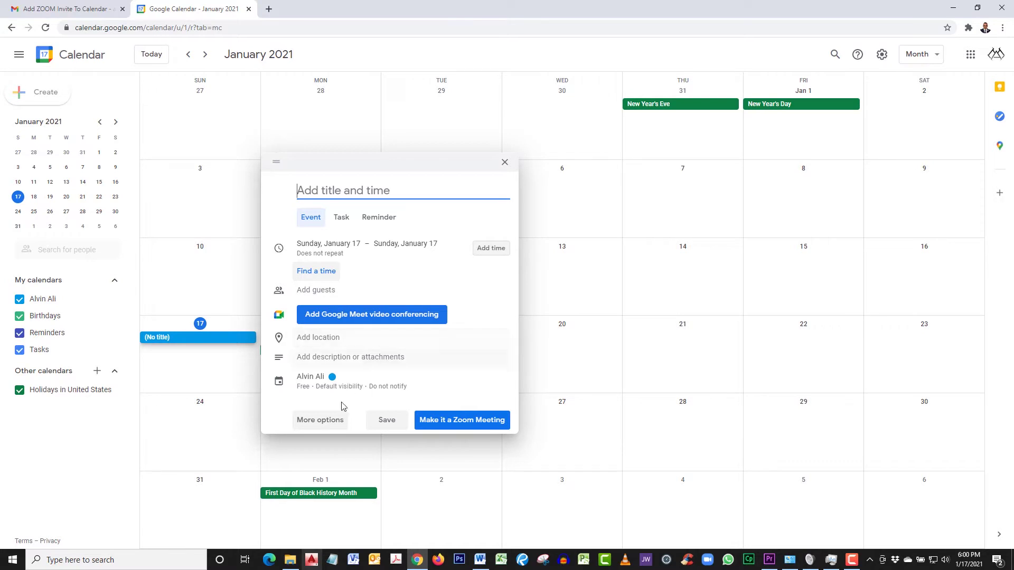
left_click(319, 422)
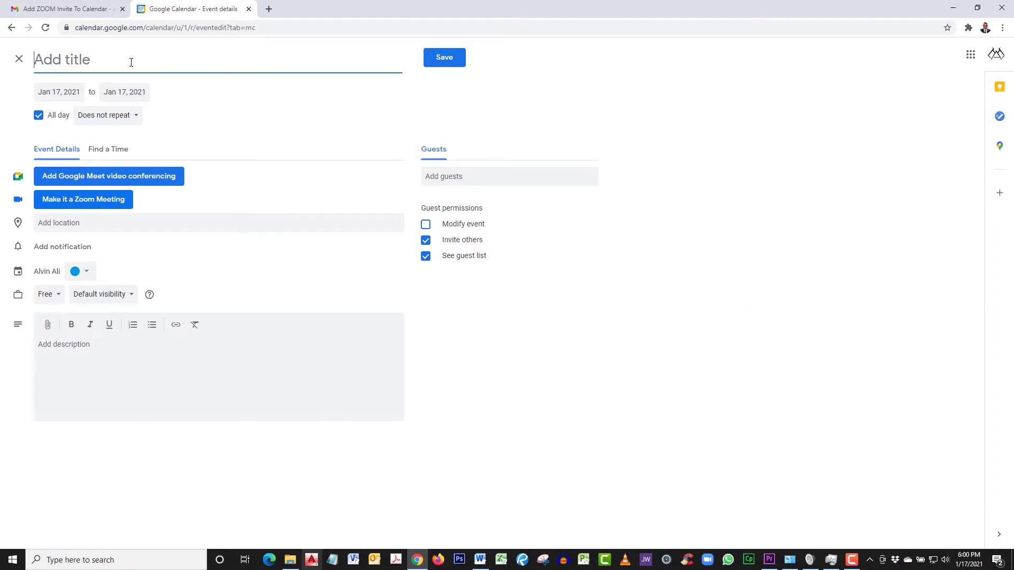
Copy the topic 'My Meeting' from the invite email and paste it as the event title
left_click(68, 9)
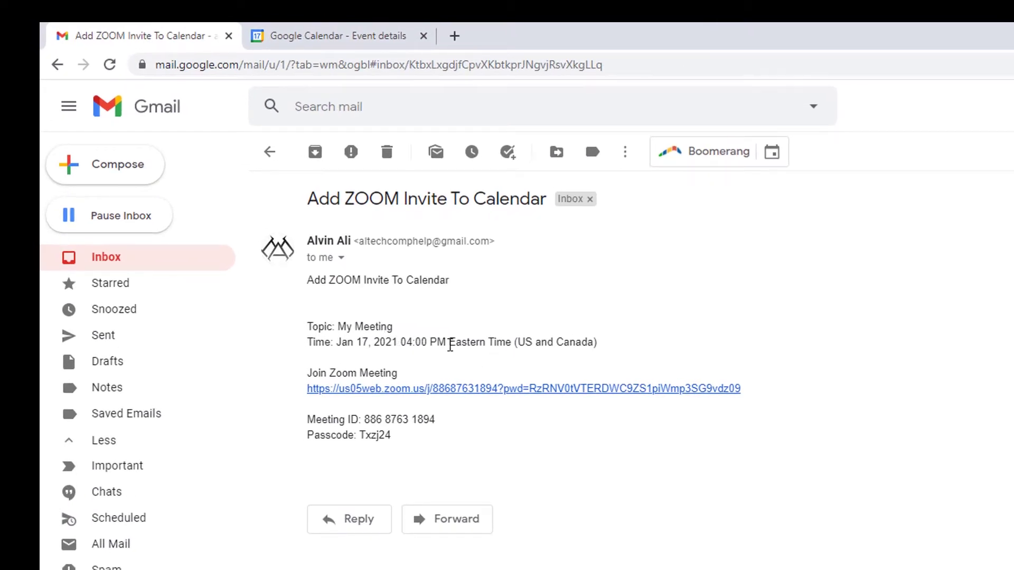
left_click_drag(393, 326, 340, 325)
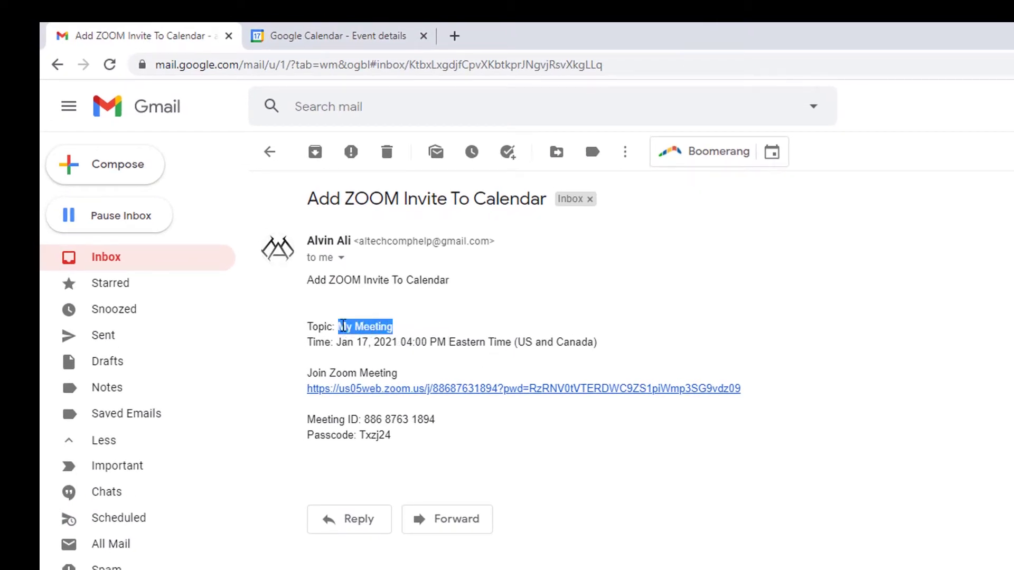
right_click(343, 325)
left_click(387, 341)
left_click(351, 35)
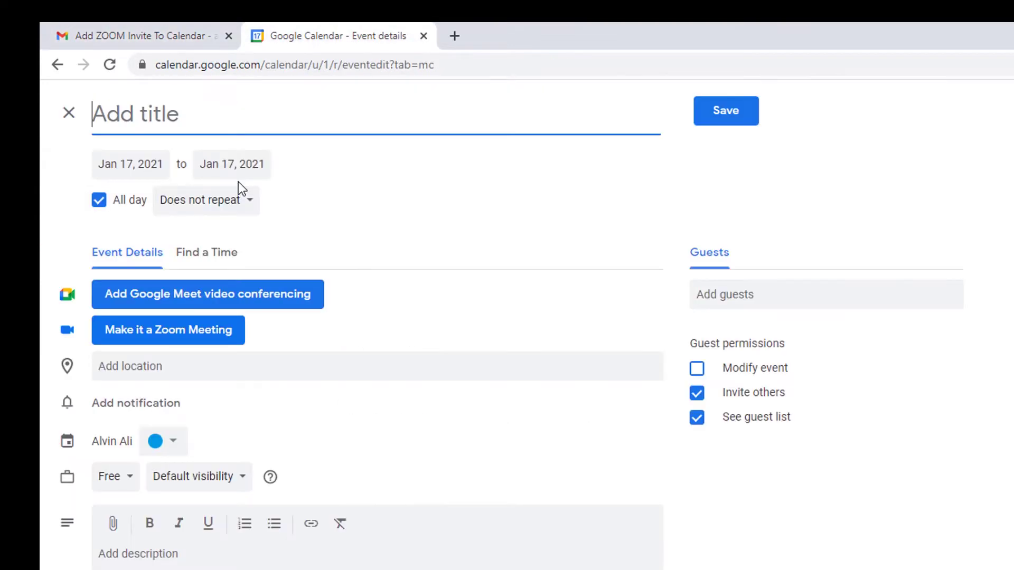
right_click(123, 114)
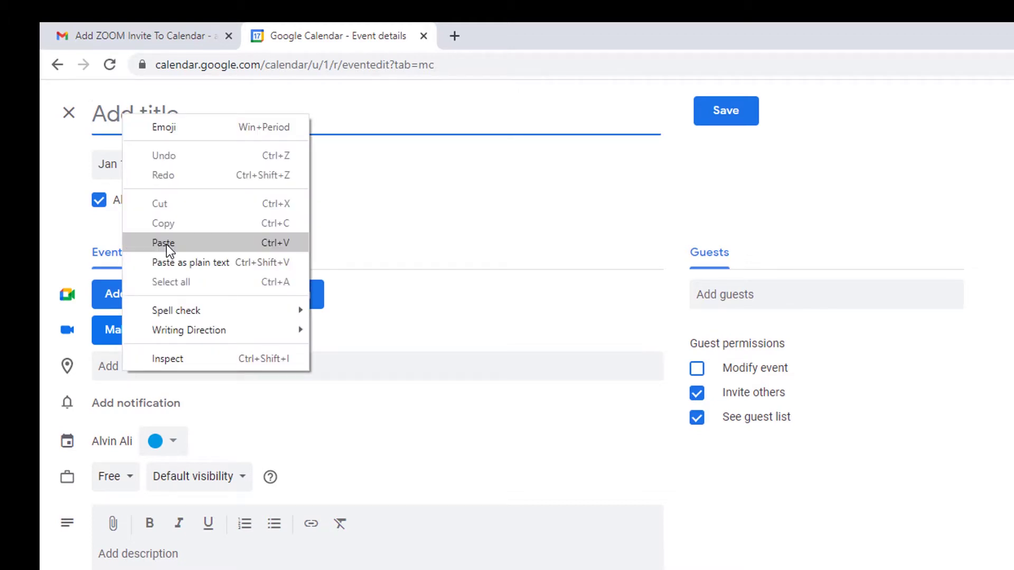
left_click(166, 243)
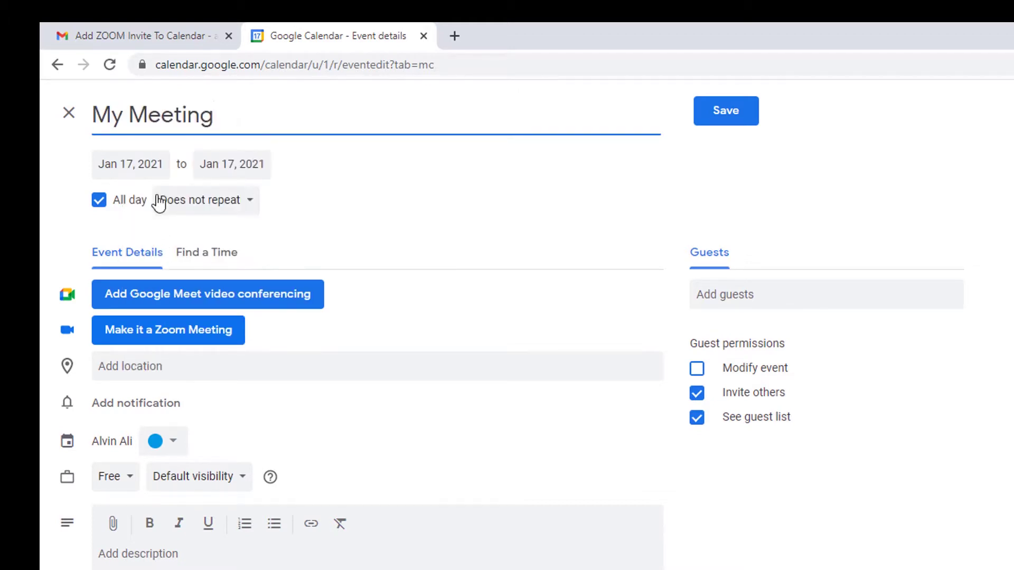
left_click(152, 37)
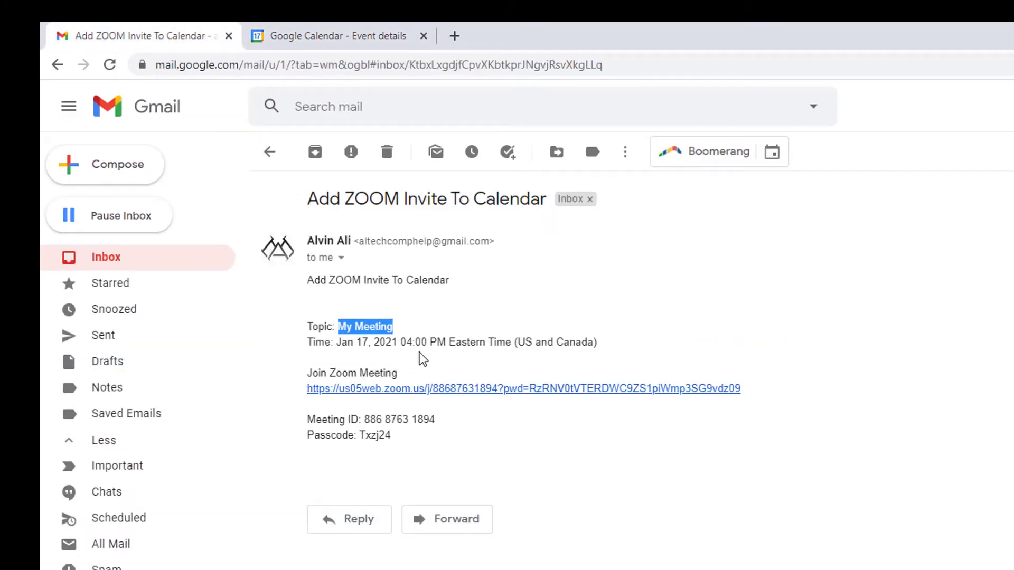
Turn off All day so the event runs 4:00pm to 4:30pm on January 17
left_click(328, 35)
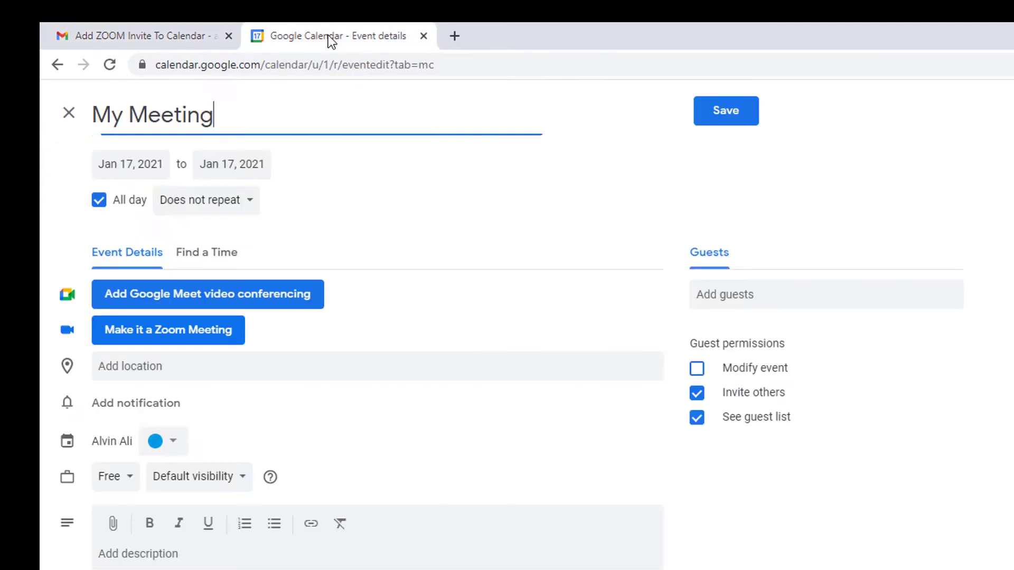
left_click(98, 204)
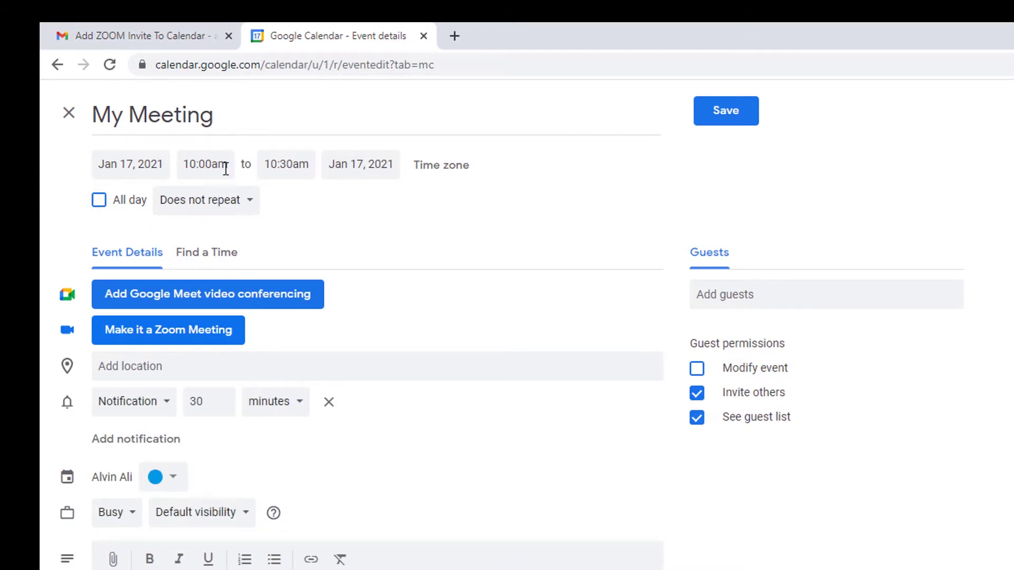
left_click(208, 166)
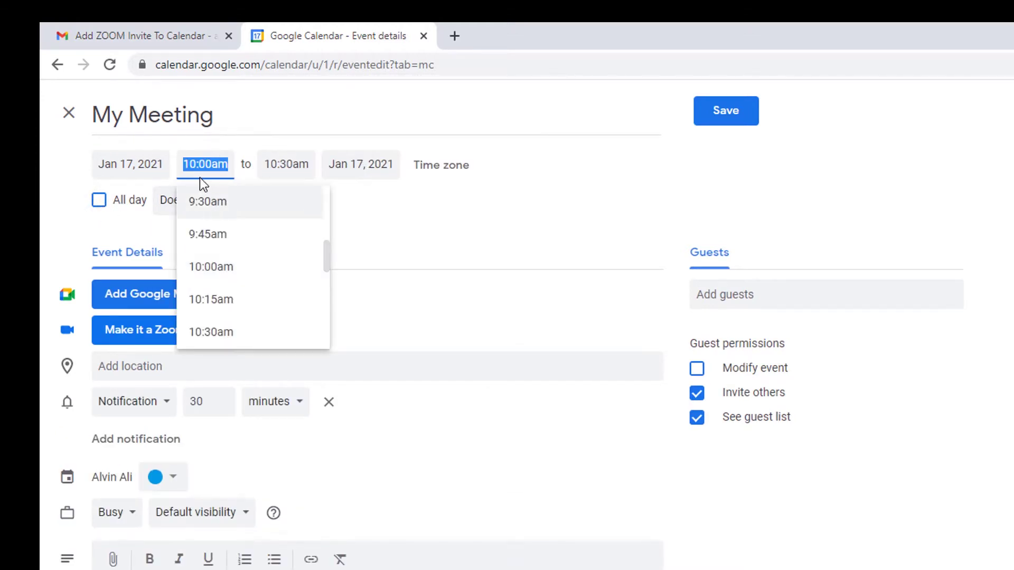
type("4")
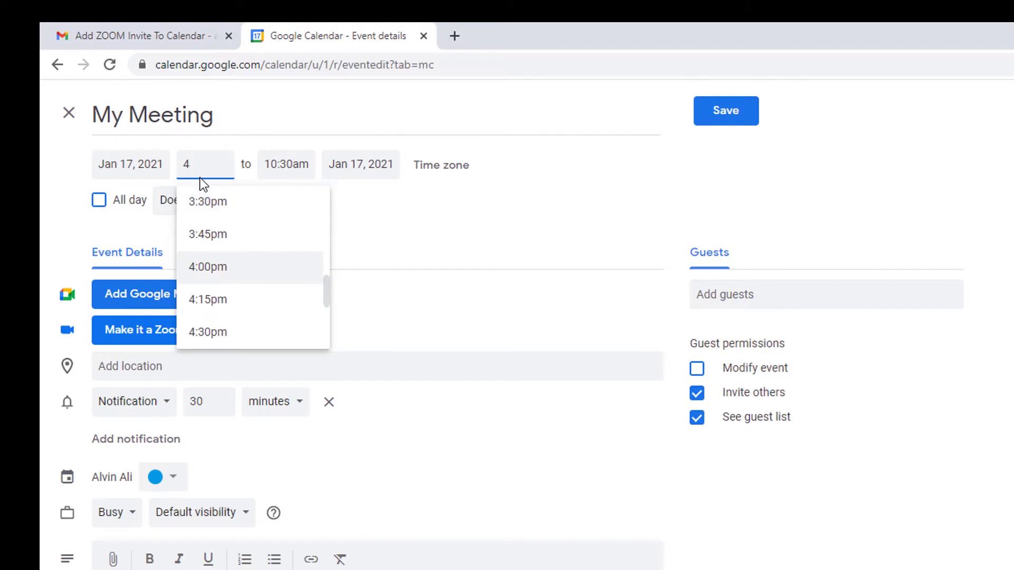
type(":30pm")
left_click(279, 167)
left_click(469, 232)
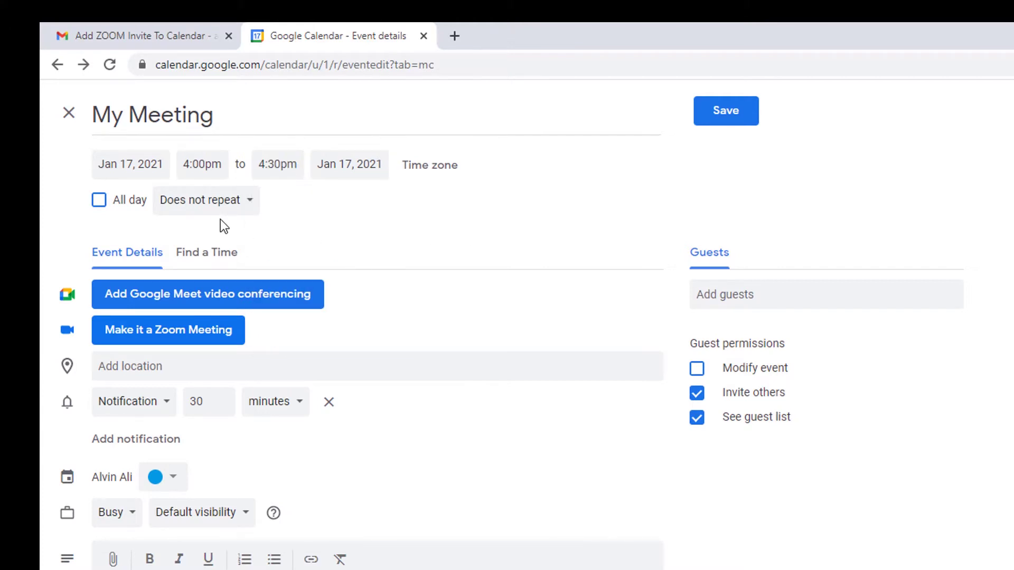
Set a custom recurrence so My Meeting repeats weekly on Wednesday instead of Sunday
left_click(235, 206)
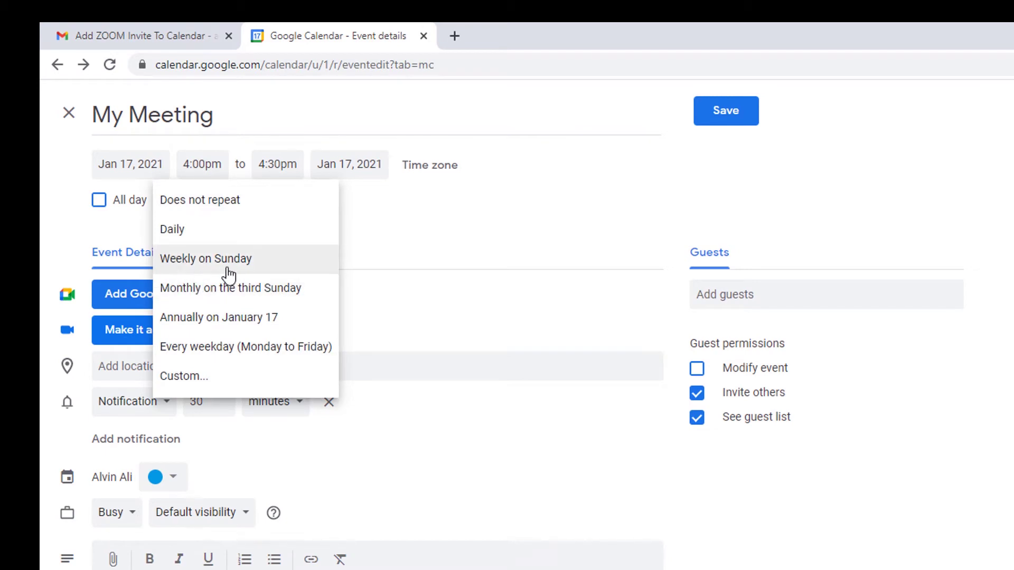
left_click(199, 376)
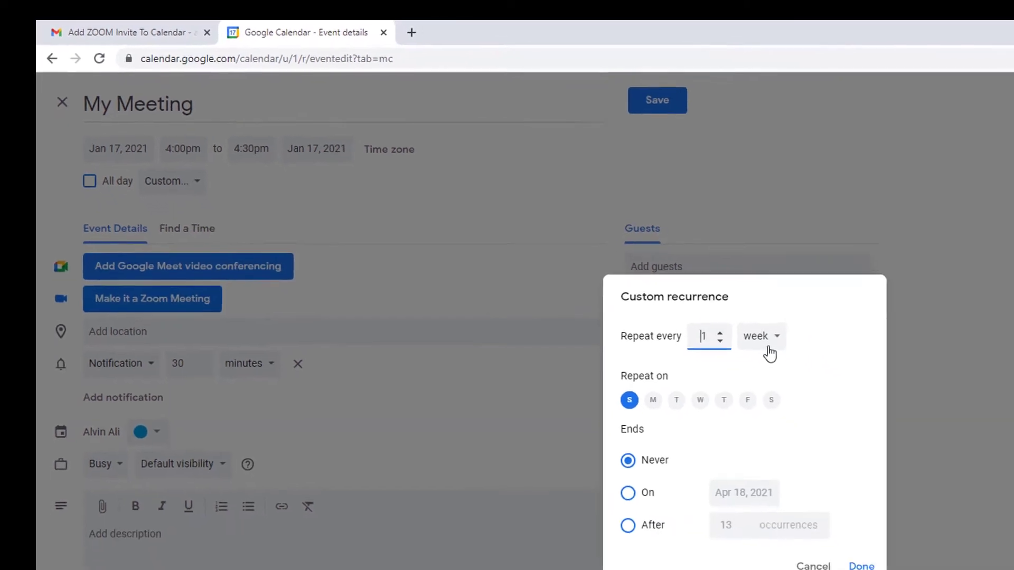
left_click(700, 400)
left_click(592, 378)
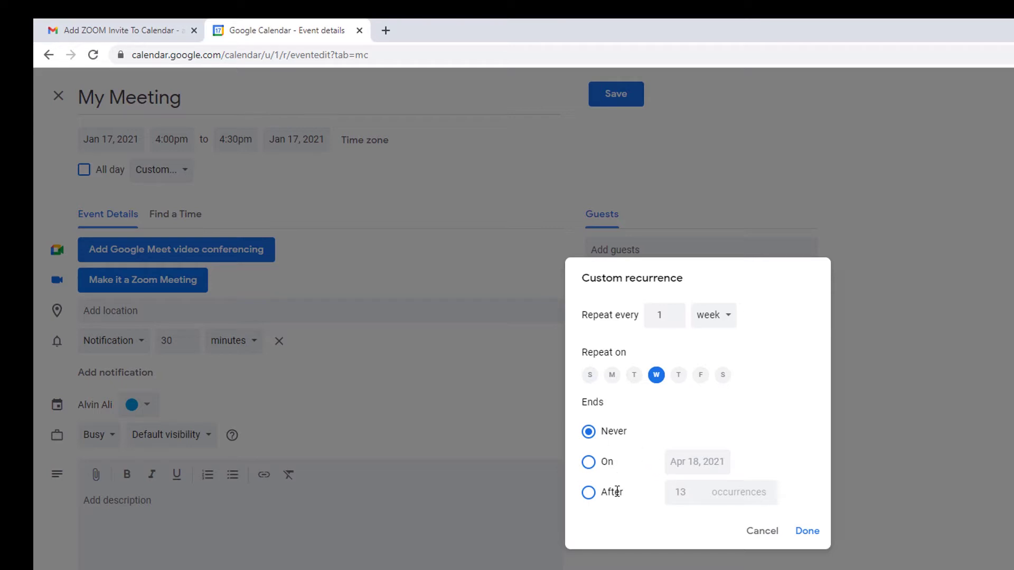
left_click(808, 532)
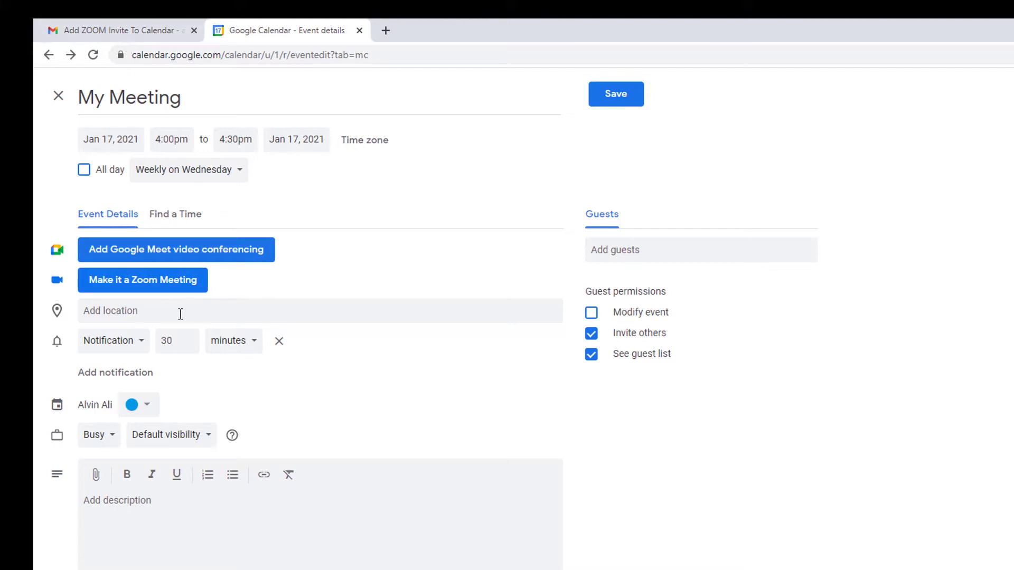
Copy the Zoom join link from the invite email and paste it as the event location
left_click(108, 30)
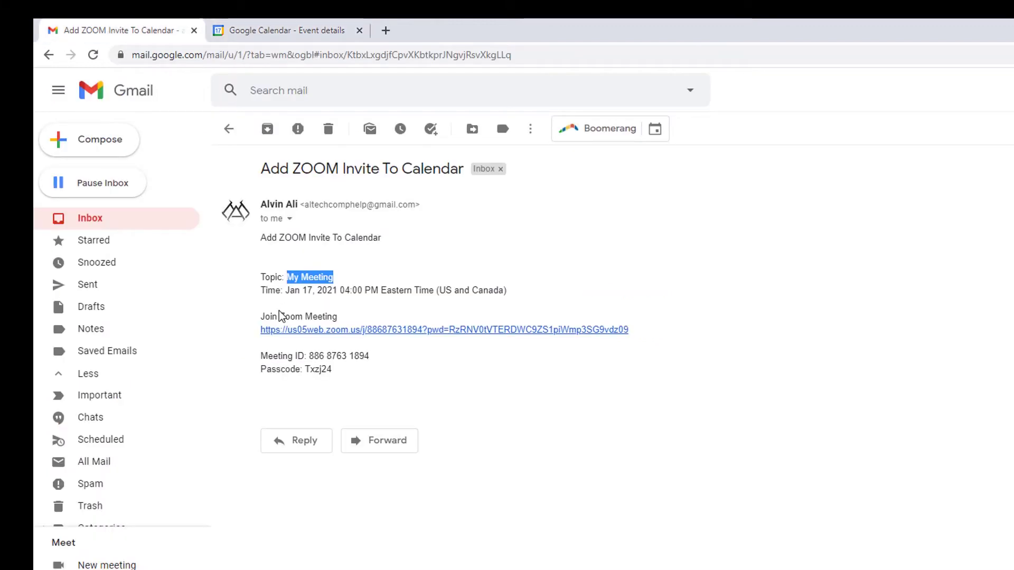
left_click_drag(638, 332, 261, 329)
right_click(622, 329)
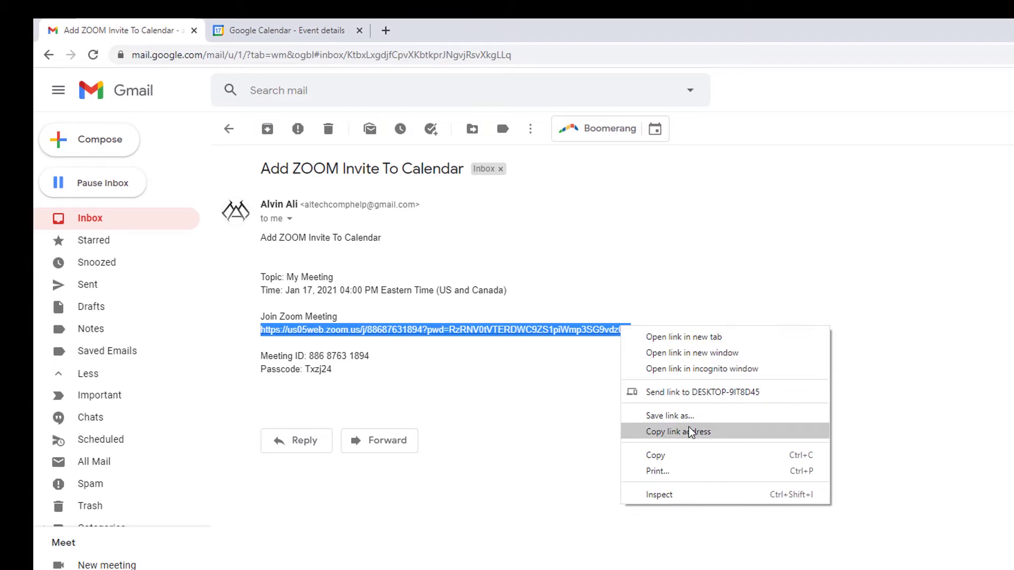
left_click(676, 457)
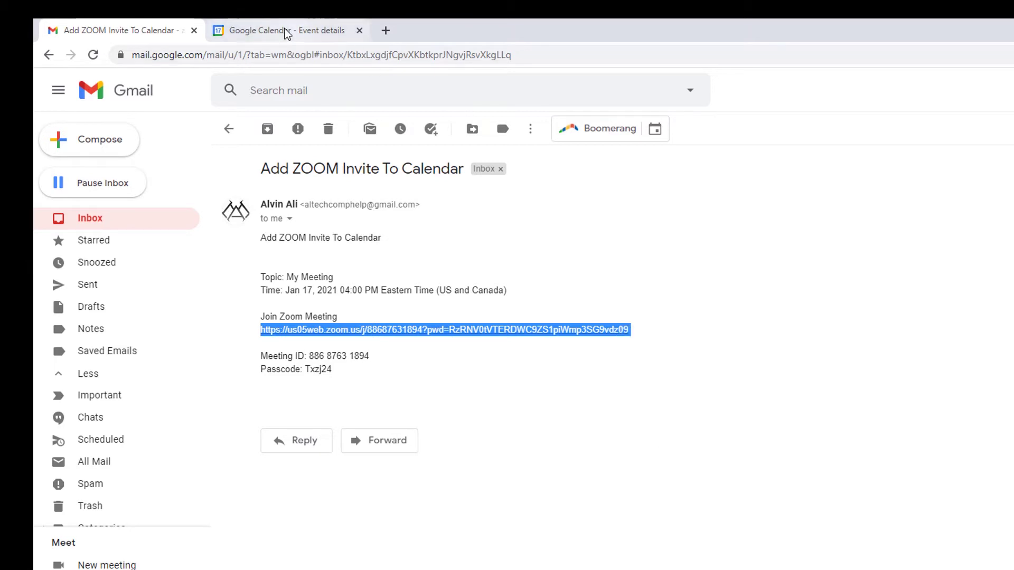
left_click(287, 32)
left_click(210, 311)
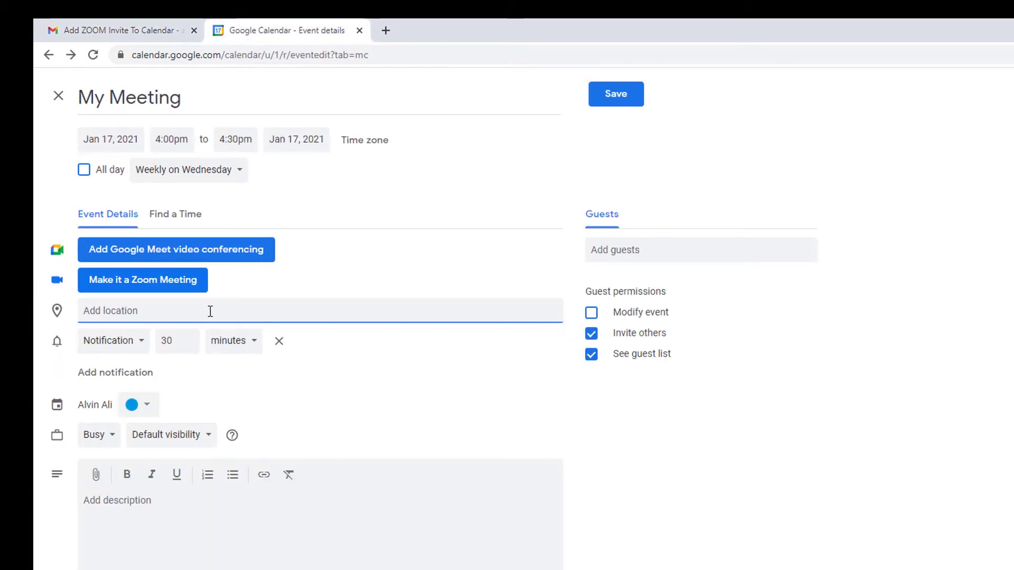
right_click(210, 311)
left_click(264, 426)
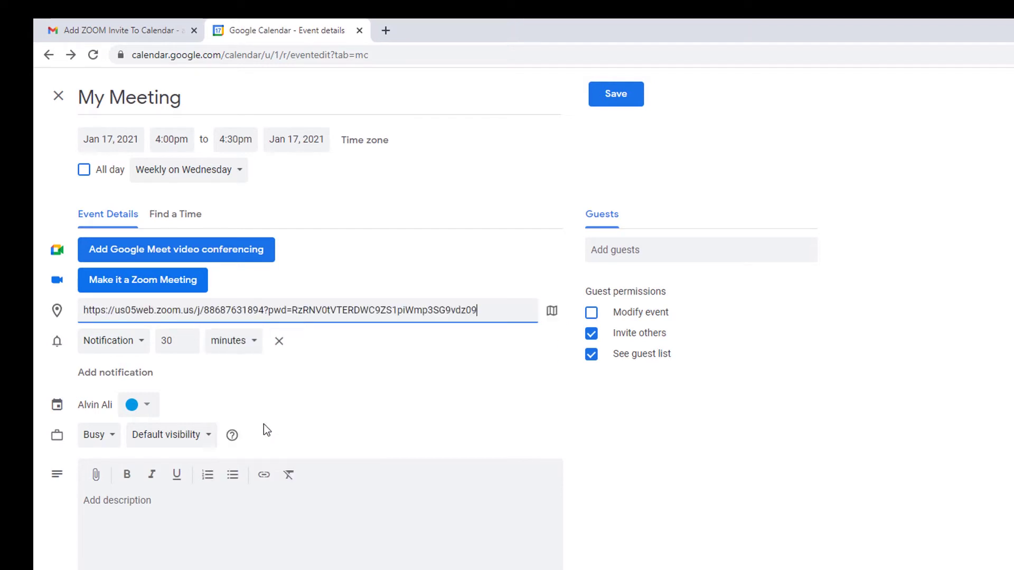
Copy the Meeting ID and Passcode lines from the invite email
left_click(121, 30)
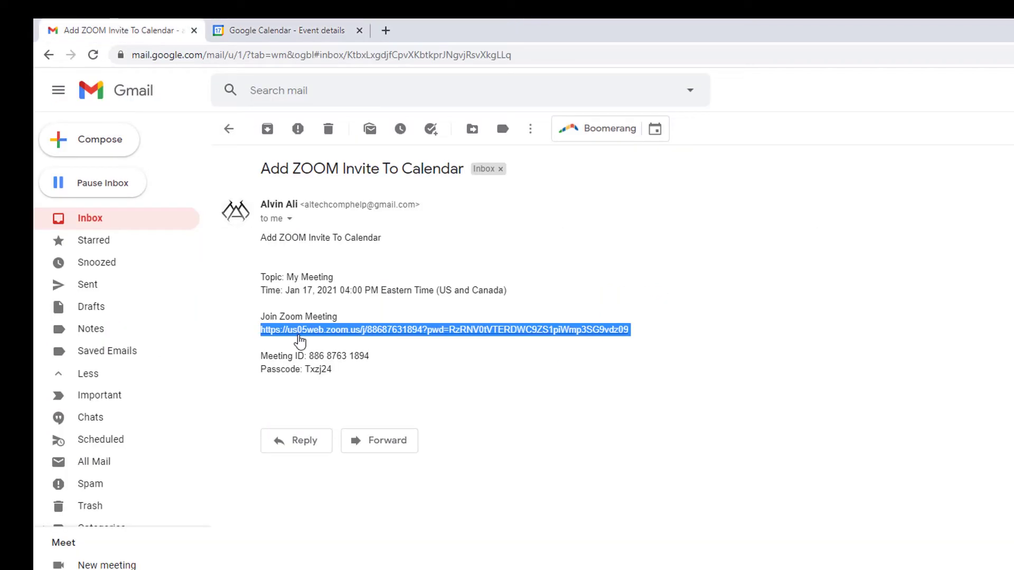
left_click_drag(335, 373, 260, 363)
right_click(274, 361)
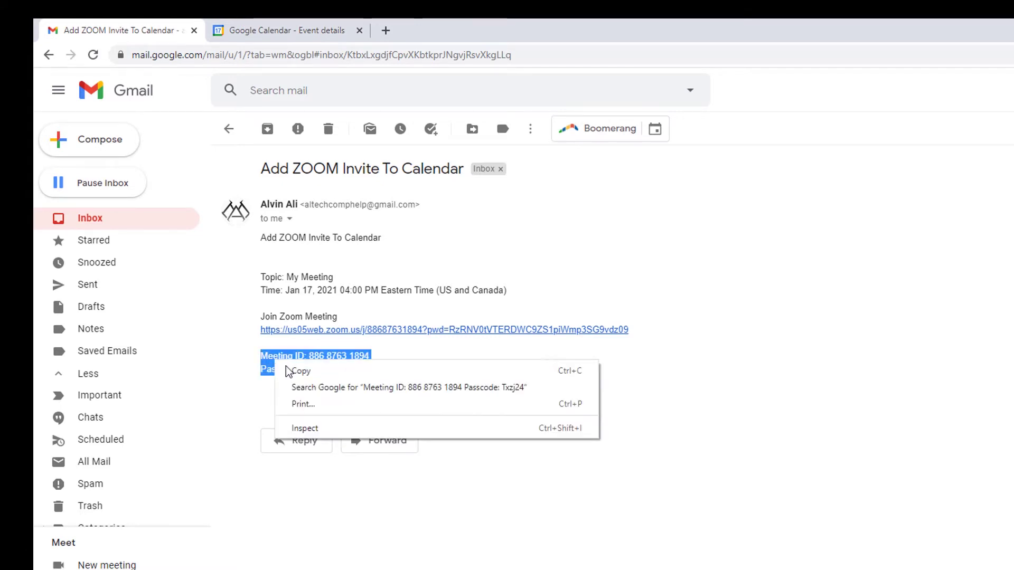
left_click(315, 373)
left_click(277, 30)
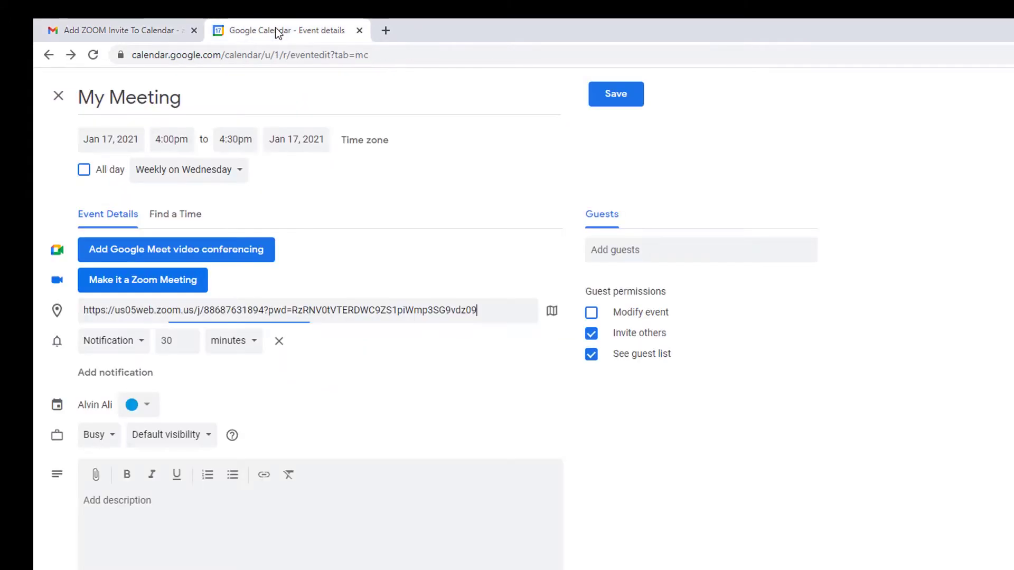
Paste the meeting ID and passcode into the event description
left_click(146, 499)
right_click(146, 499)
key("ctrl+v")
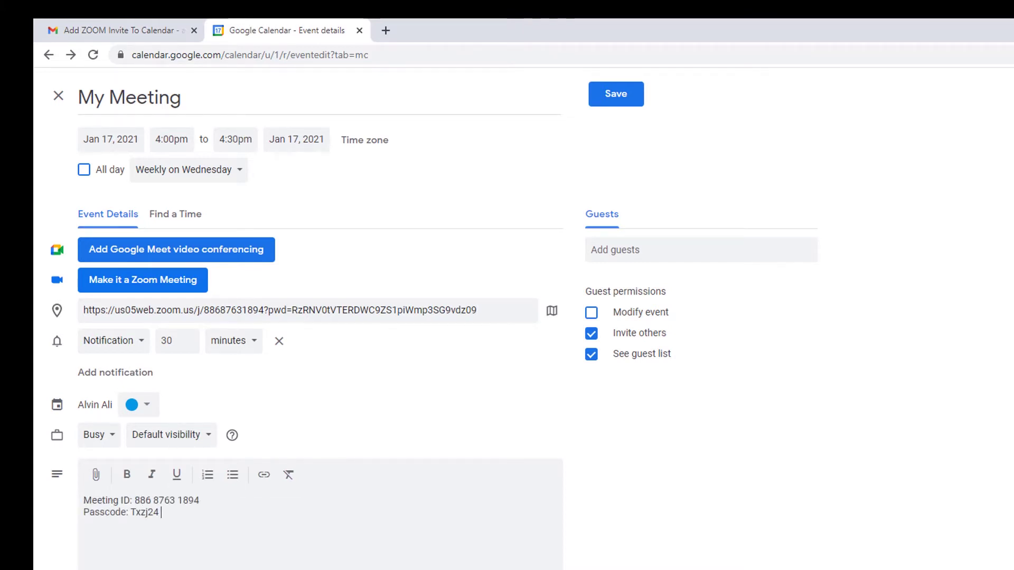
Change the existing reminder to an email sent 1 day before
left_click(138, 347)
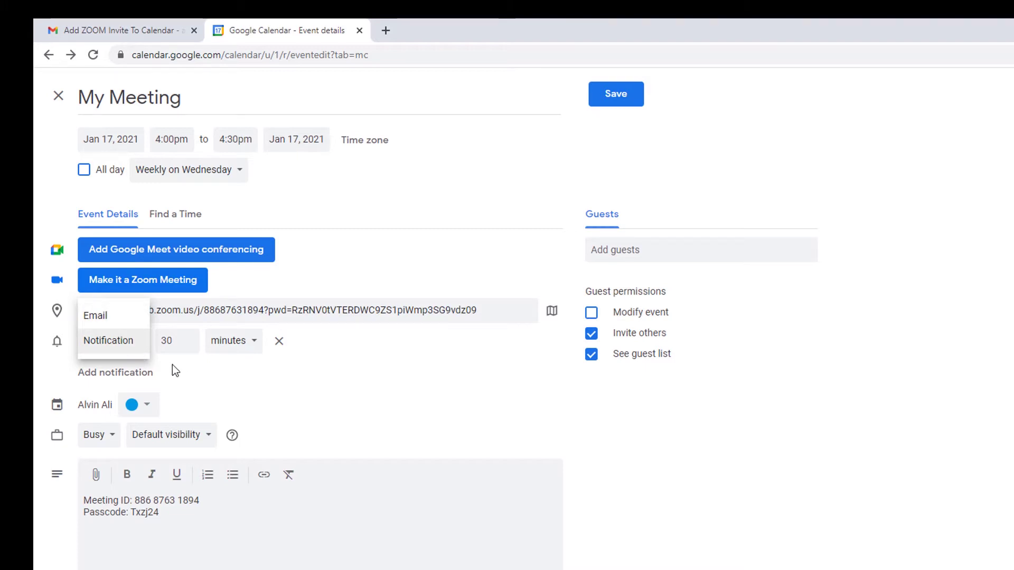
left_click(114, 317)
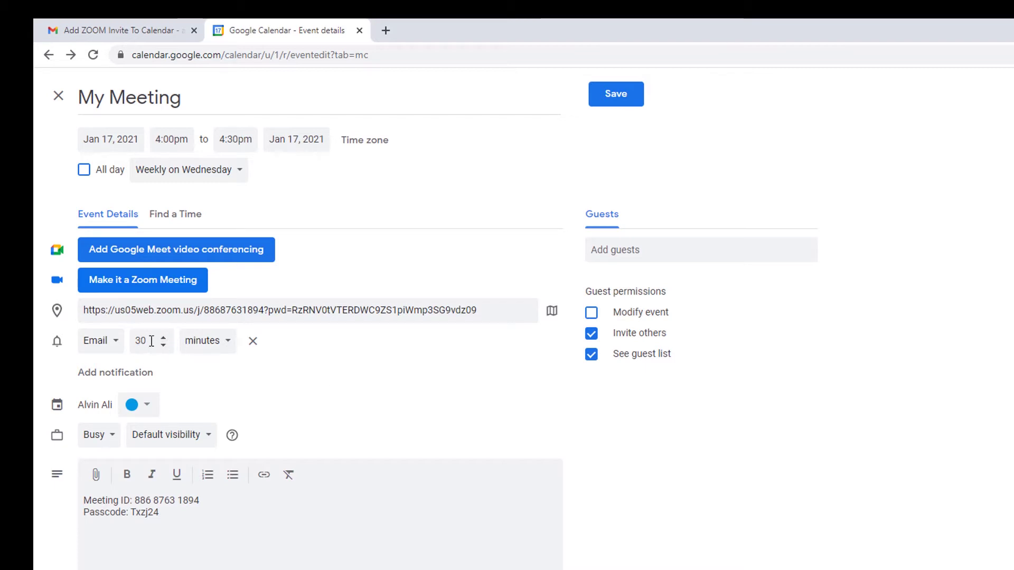
left_click(223, 347)
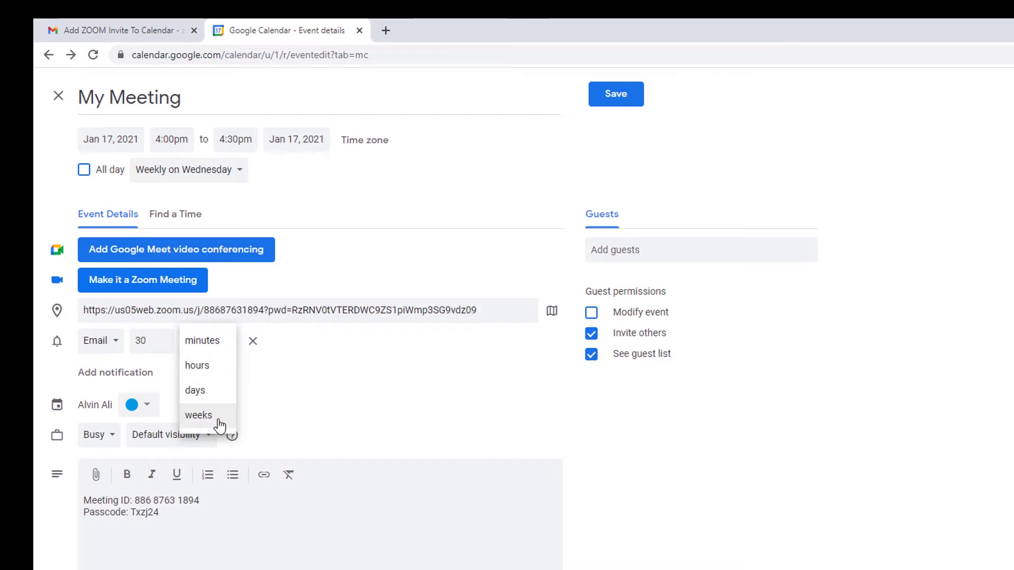
left_click(211, 397)
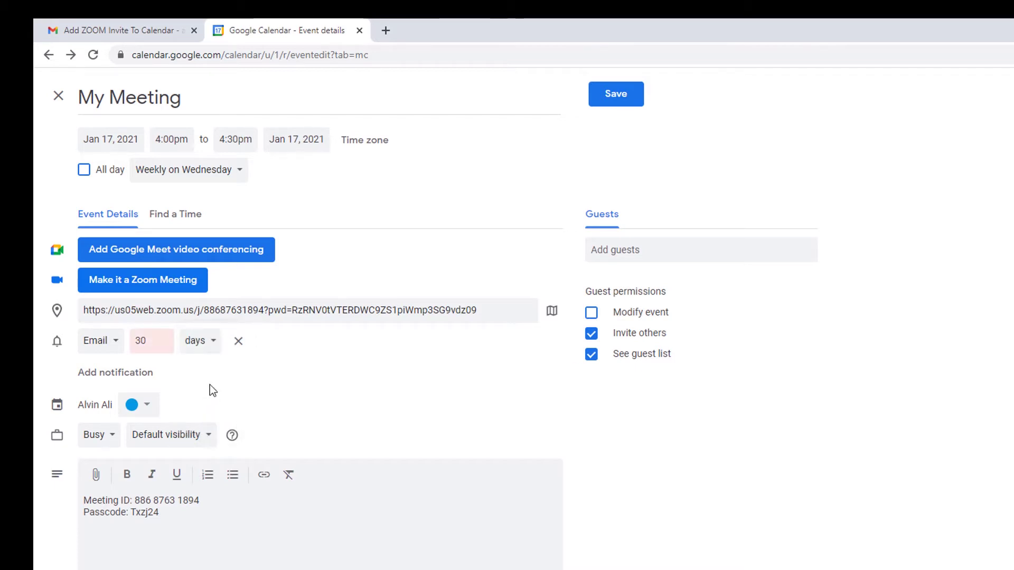
double_click(137, 341)
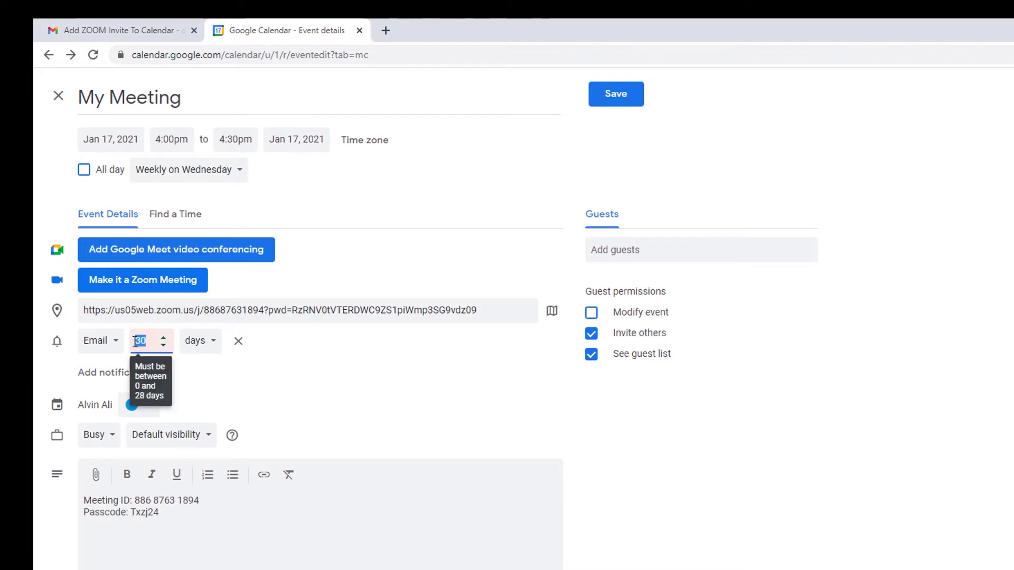
type("1")
left_click(317, 388)
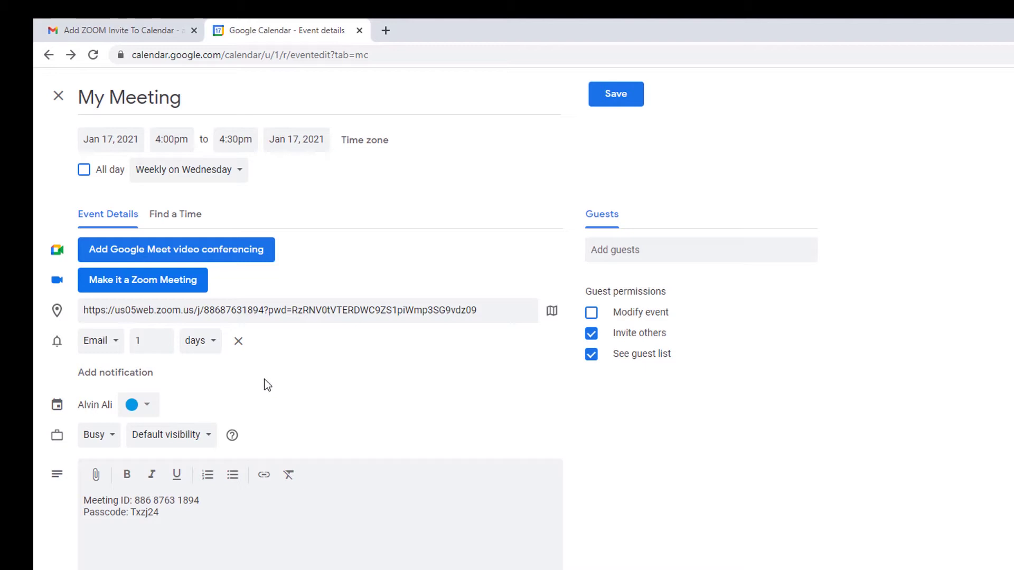
Add a second email reminder set to 1 hour before
left_click(136, 376)
left_click(130, 375)
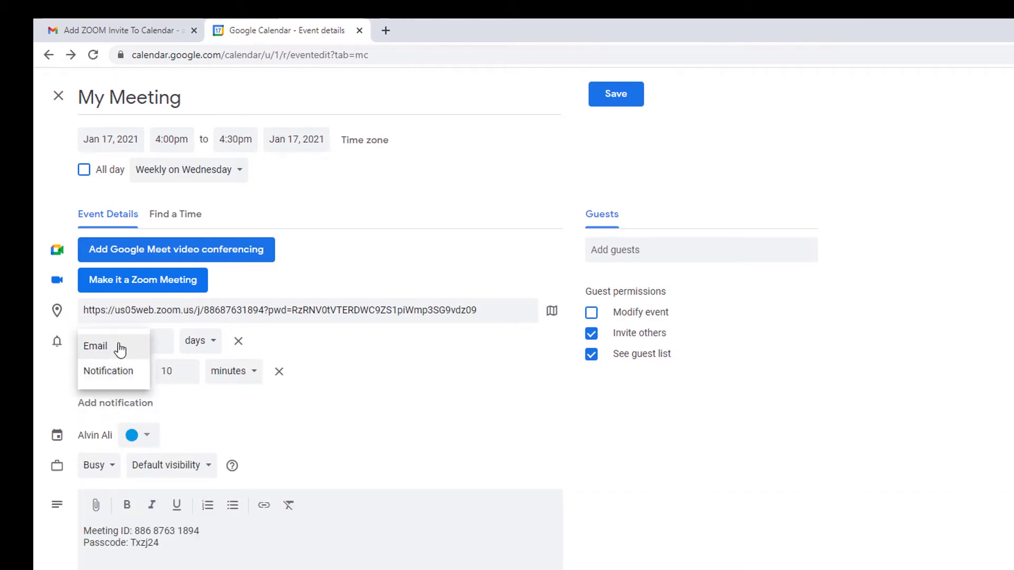
left_click(119, 349)
double_click(141, 371)
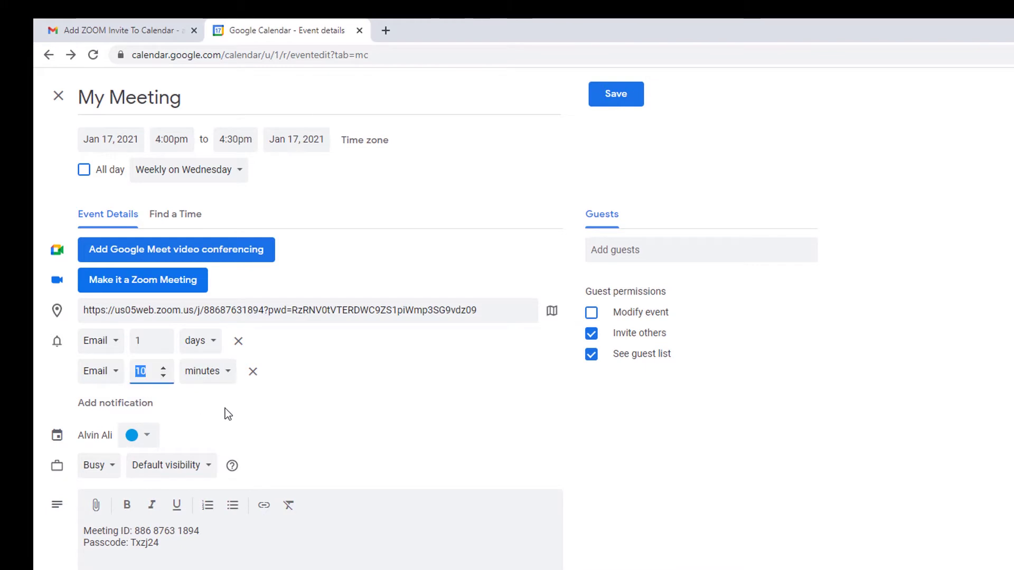
type("1")
left_click(218, 376)
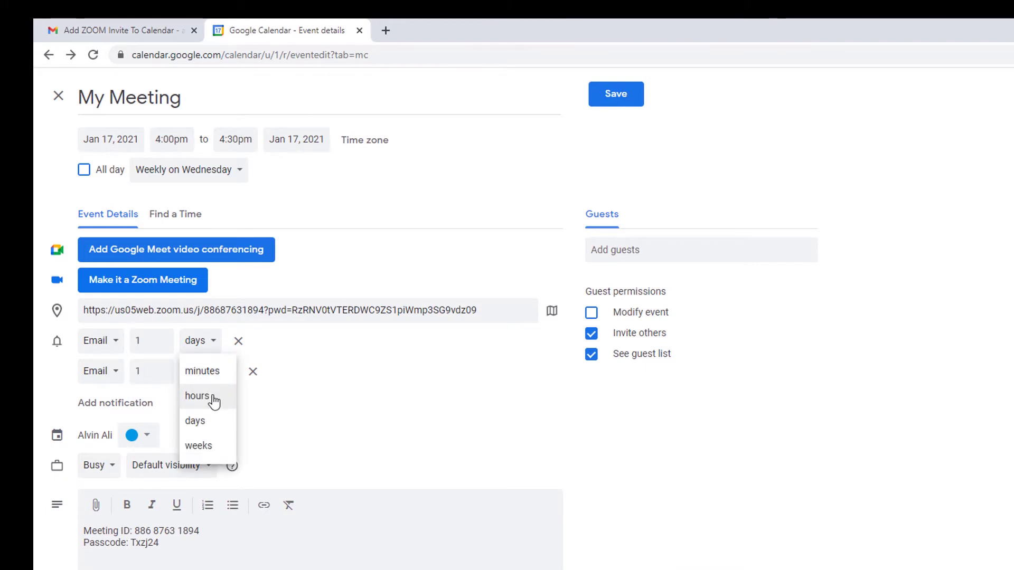
left_click(214, 402)
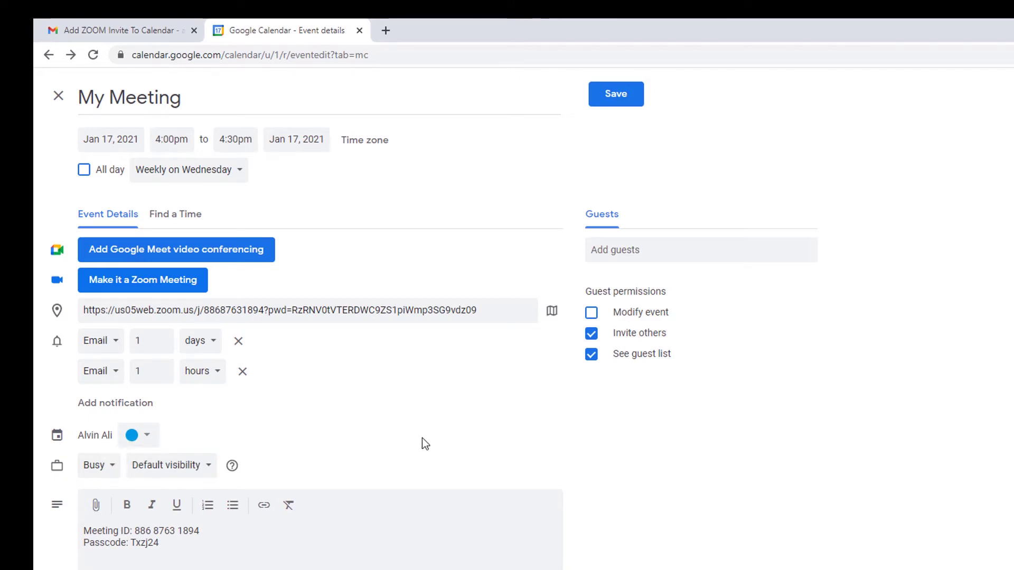
Keep My Meeting marked Busy with Default visibility
left_click(100, 465)
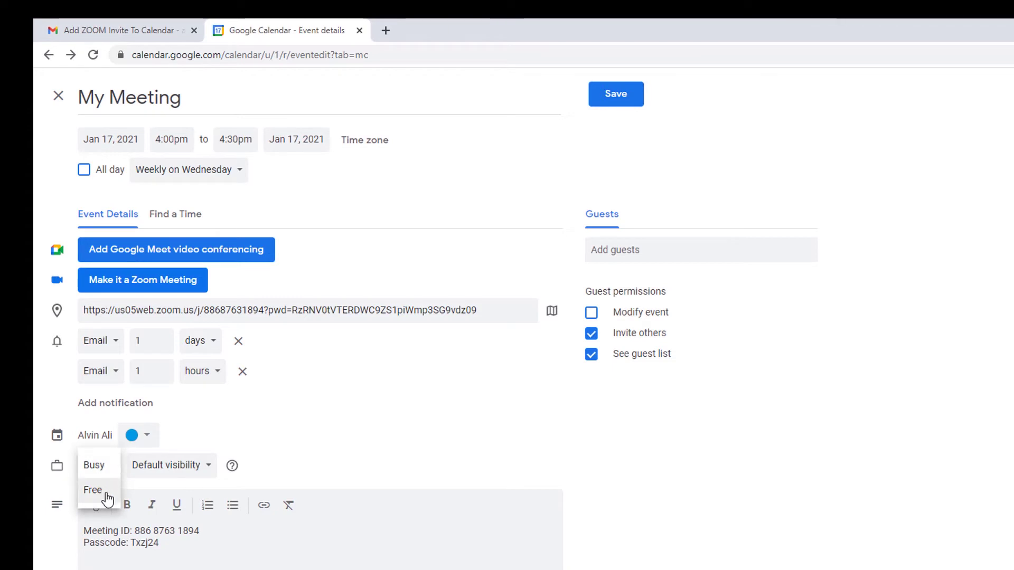
left_click(385, 416)
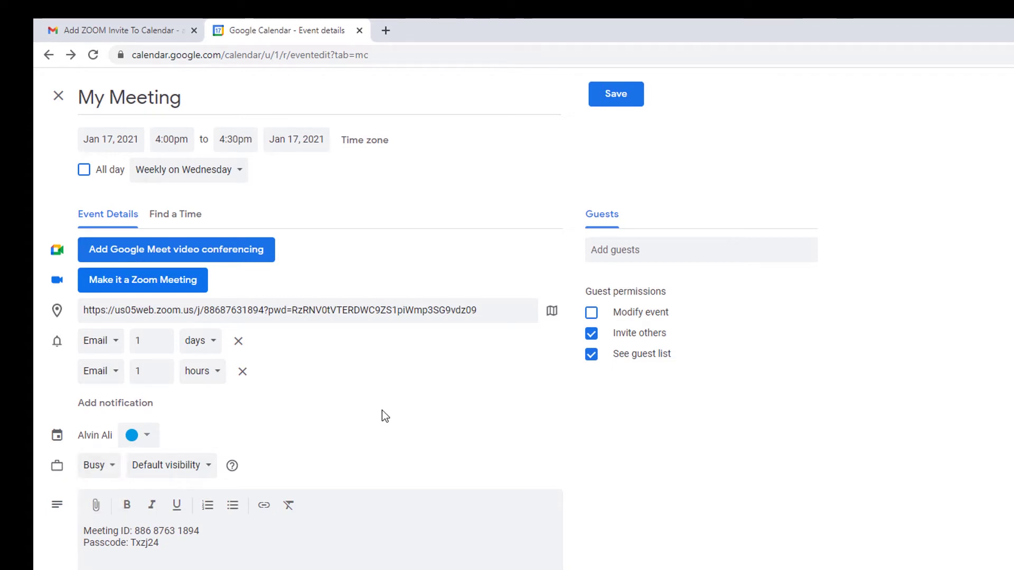
left_click(201, 465)
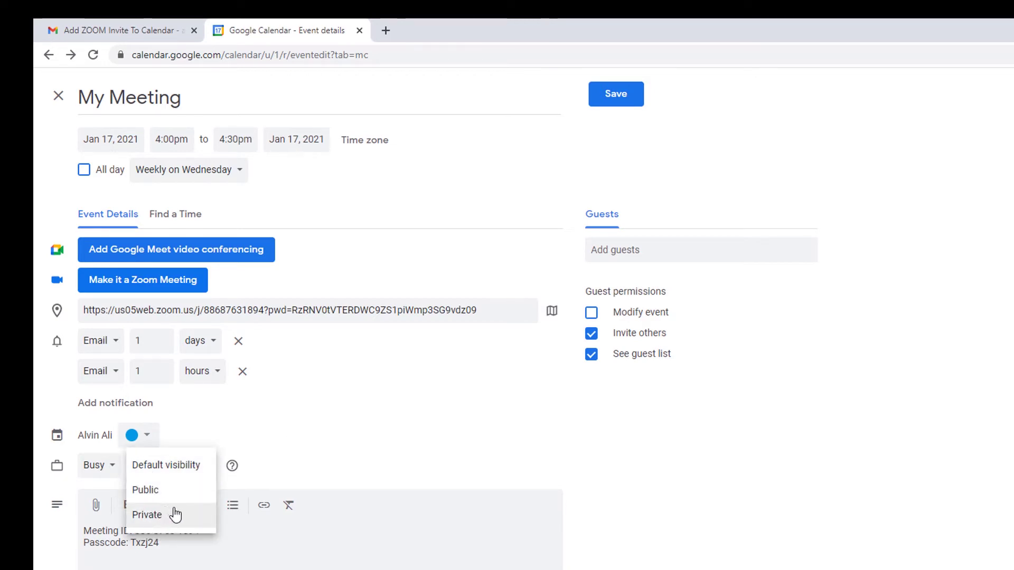
left_click(440, 426)
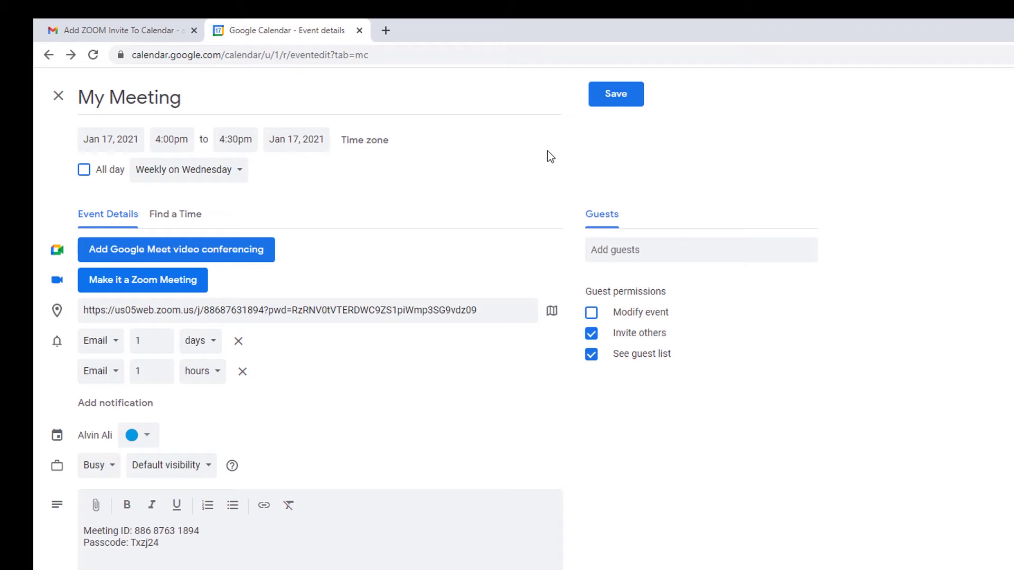
Add the guest's e-mail address to My Meeting and save the event
left_click(611, 250)
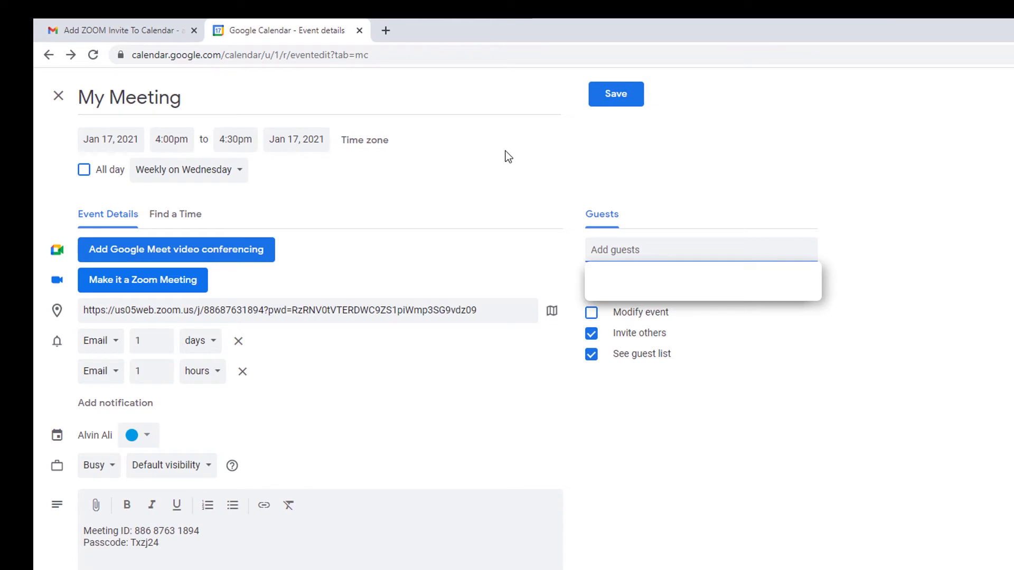
key("ctrl+v")
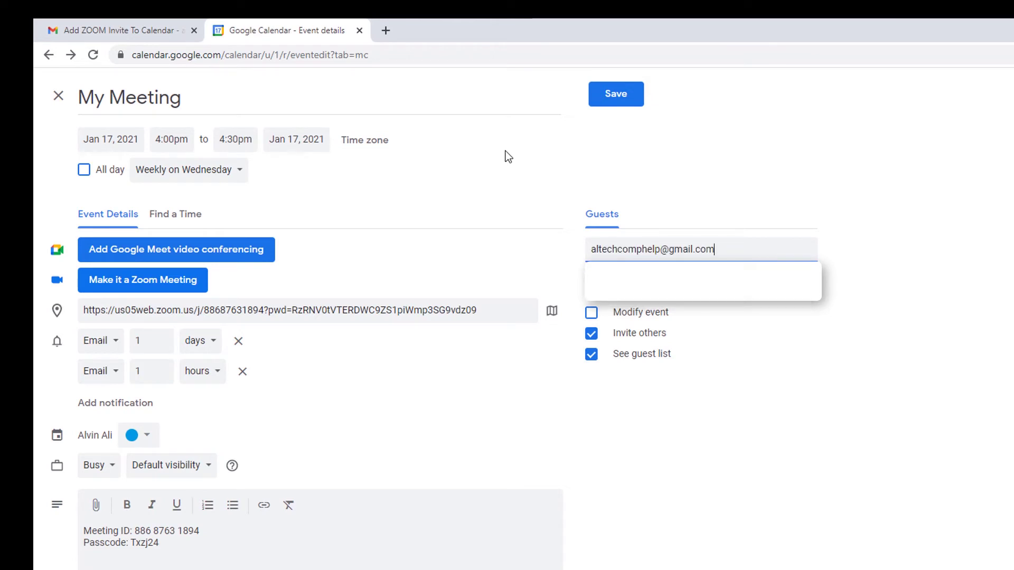
key("Return")
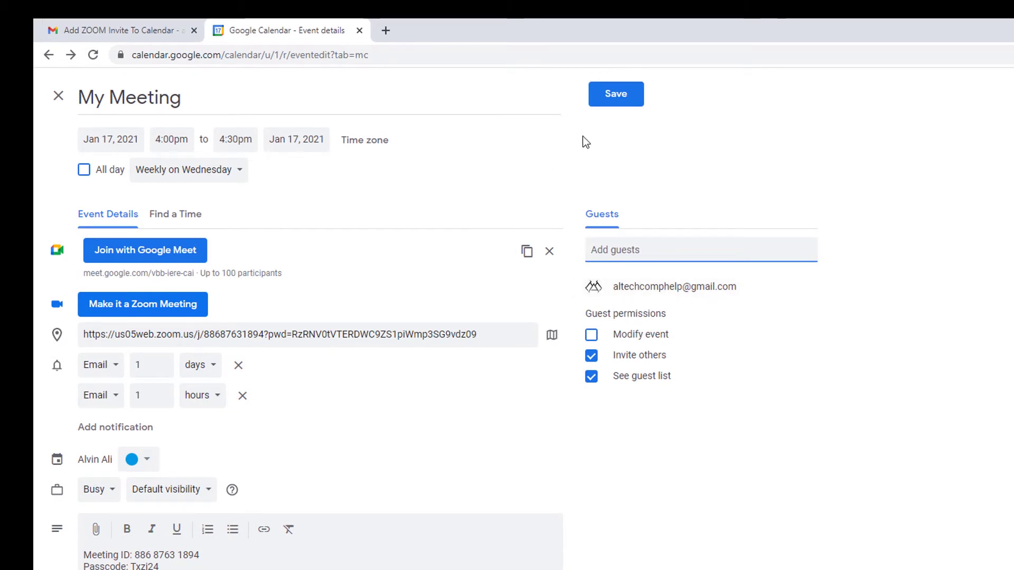
left_click(615, 95)
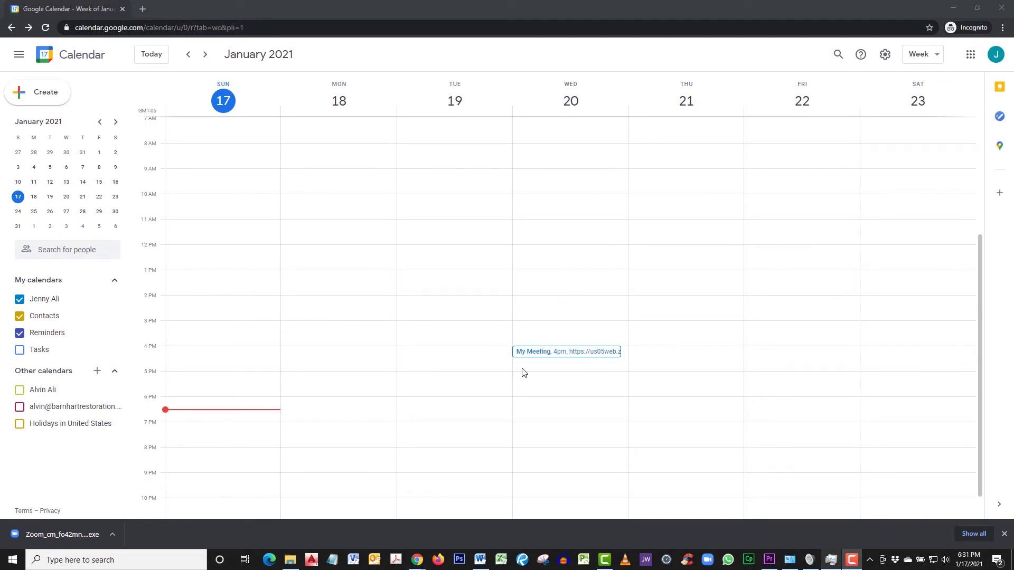
Open the My Meeting event in week view and follow its Zoom URL to a new tab
left_click(568, 356)
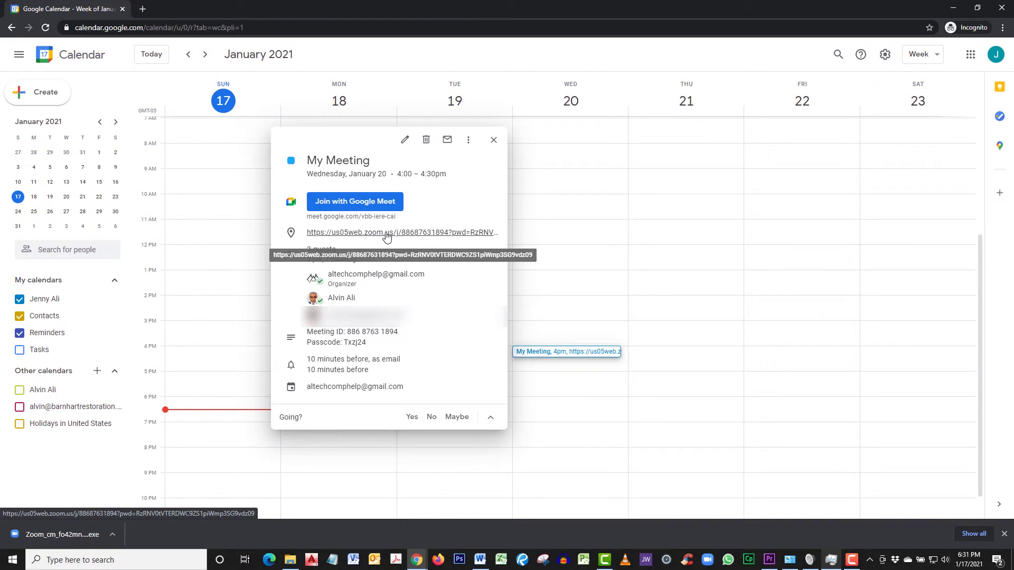
left_click(386, 233)
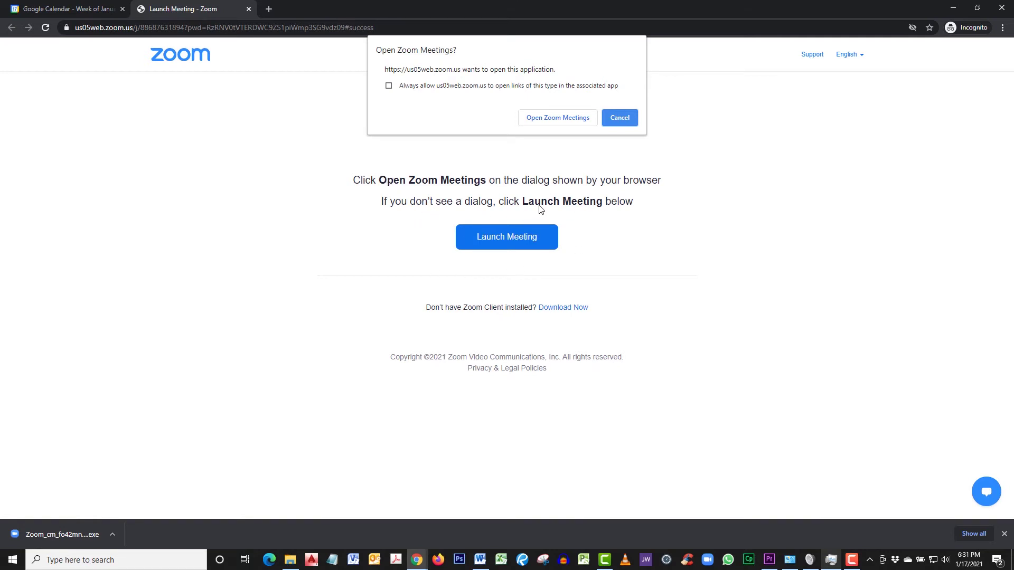
Cancel the Open Zoom Meetings? prompt and choose Join from Your Browser instead
left_click(624, 119)
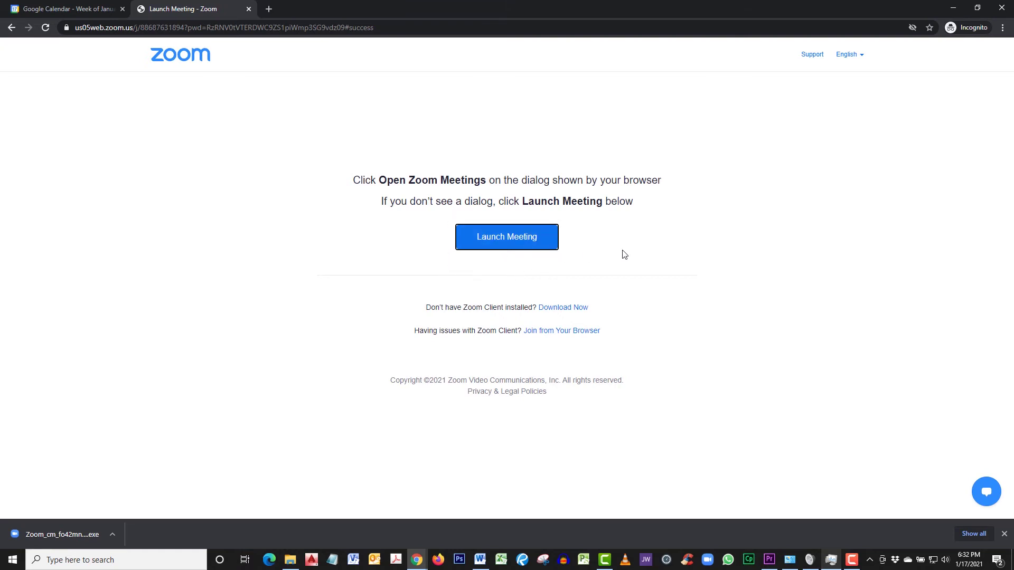
left_click(560, 333)
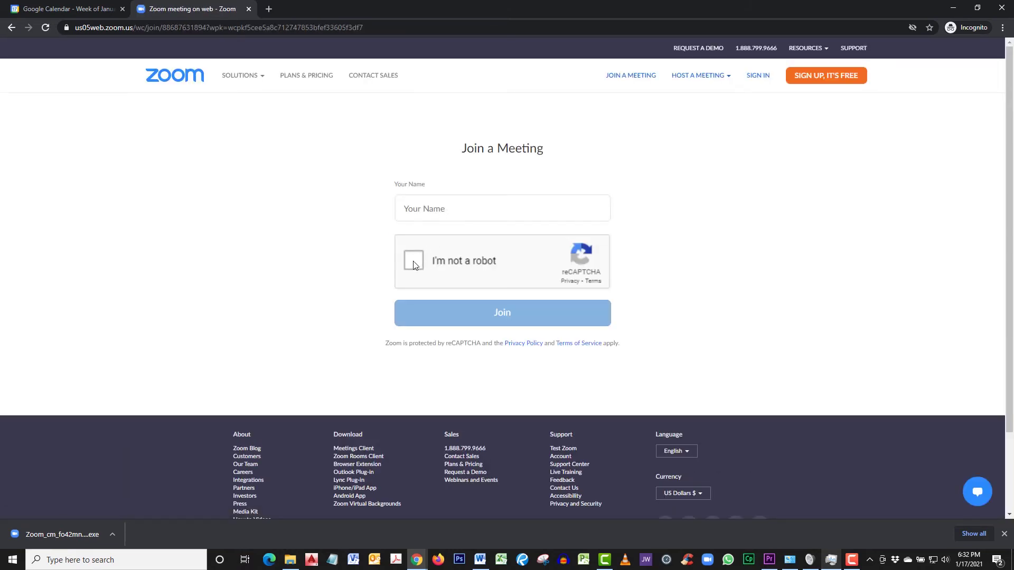
Enter the participant's display name and tick I'm not a robot
left_click(436, 199)
type("Alvin")
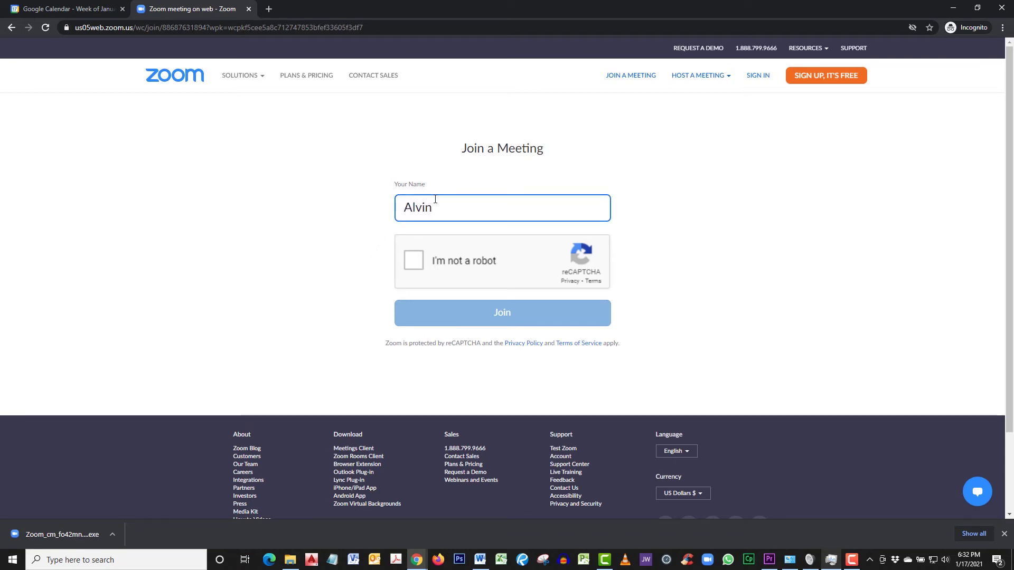
left_click(413, 260)
Select the four fire hydrant tiles, verify the challenge, and join the meeting
left_click(465, 219)
left_click(460, 335)
left_click(520, 255)
left_click(464, 338)
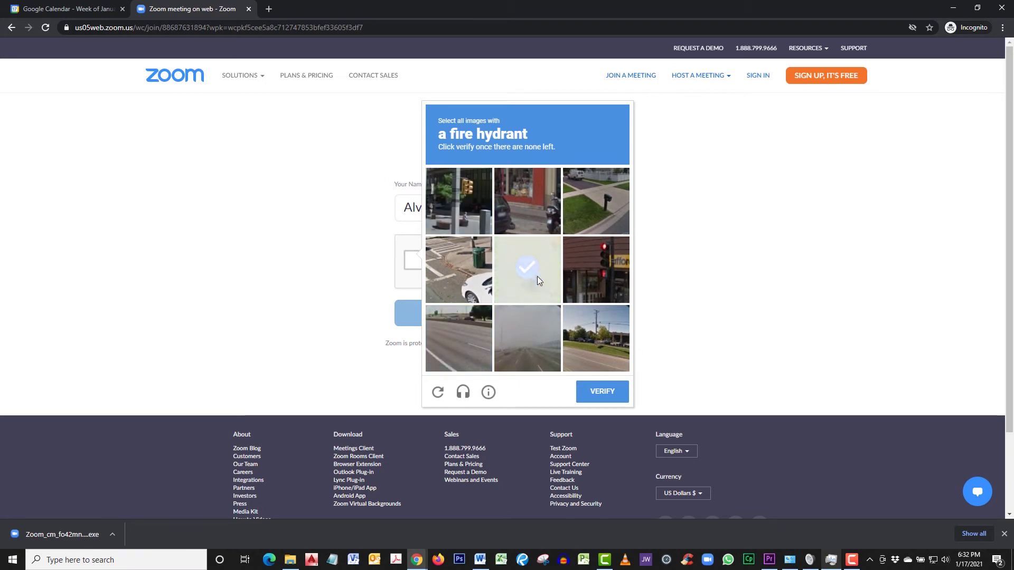
left_click(603, 394)
left_click(537, 315)
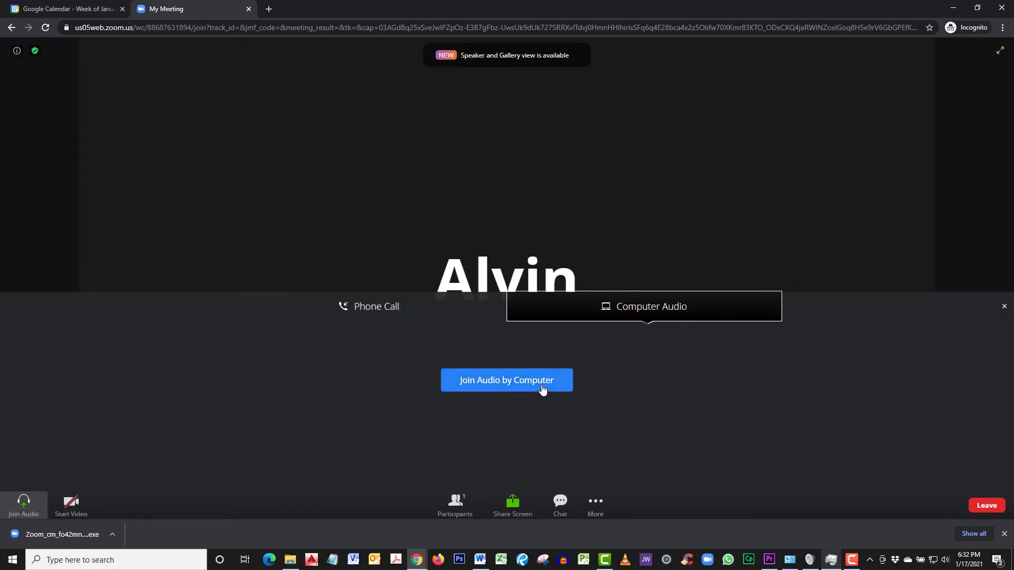
Join the meeting audio by computer and allow the browser microphone access
left_click(540, 387)
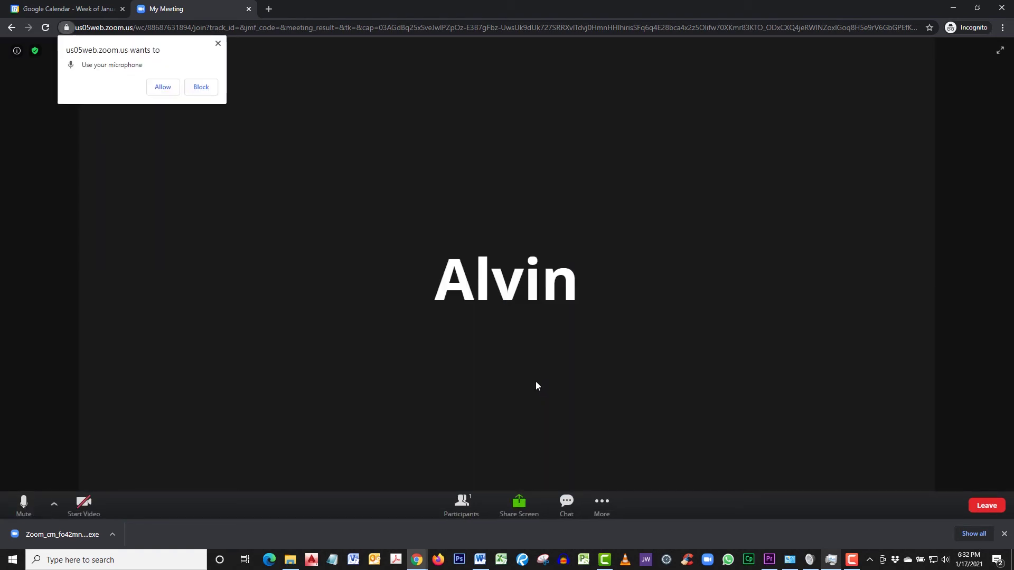
left_click(163, 87)
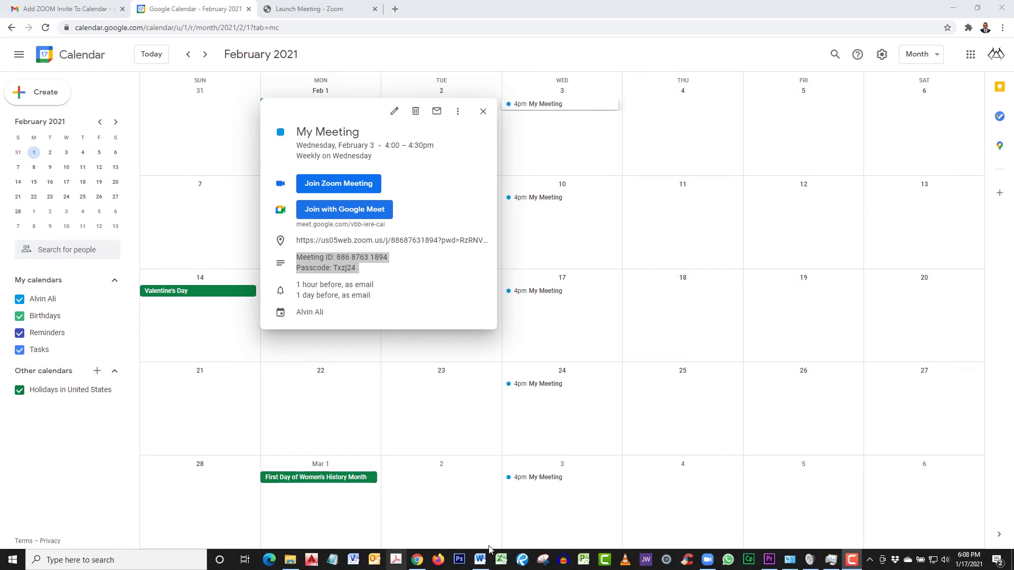
Switch to the running Zoom meeting window from the Windows taskbar
left_click(708, 561)
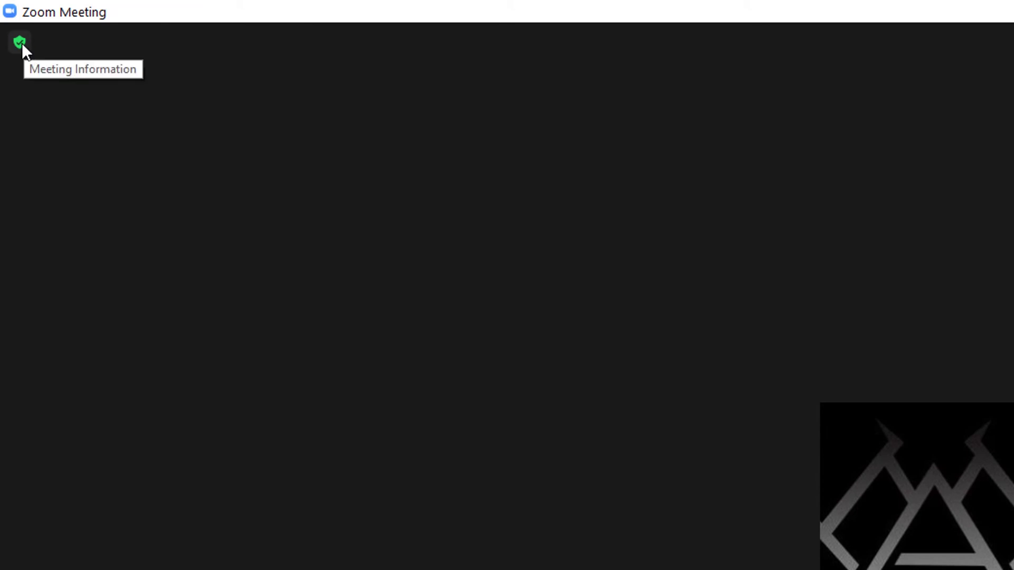
Show the Zoom meeting's ID, passcode and invite link via the Meeting Information shield
left_click(22, 45)
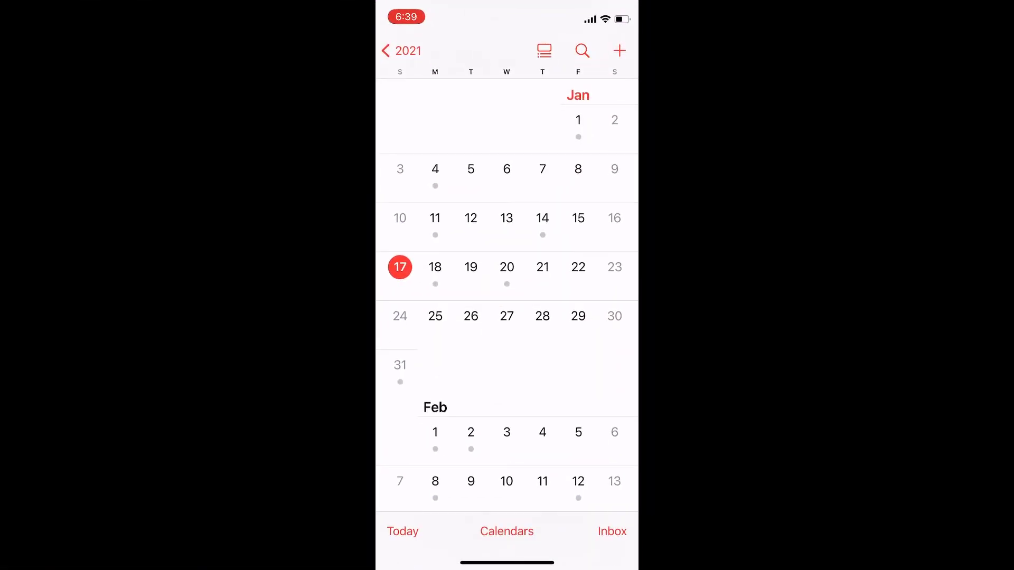
Open January 20's My Meeting on the iPhone, follow its Zoom link, and call using internet audio
scroll(507, 296, "down", 3)
scroll(506, 296, "up", 2)
left_click(507, 198)
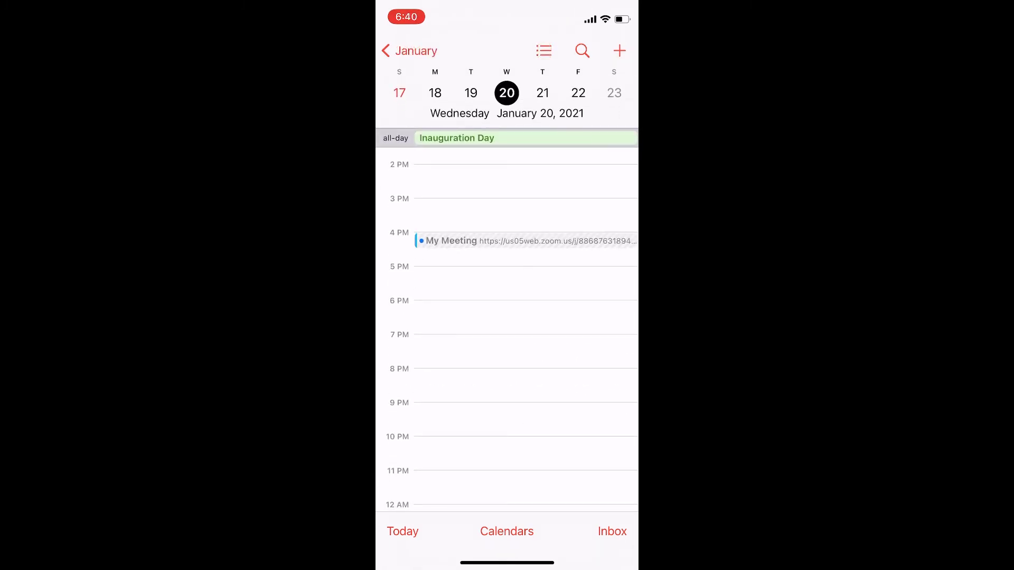
left_click(525, 241)
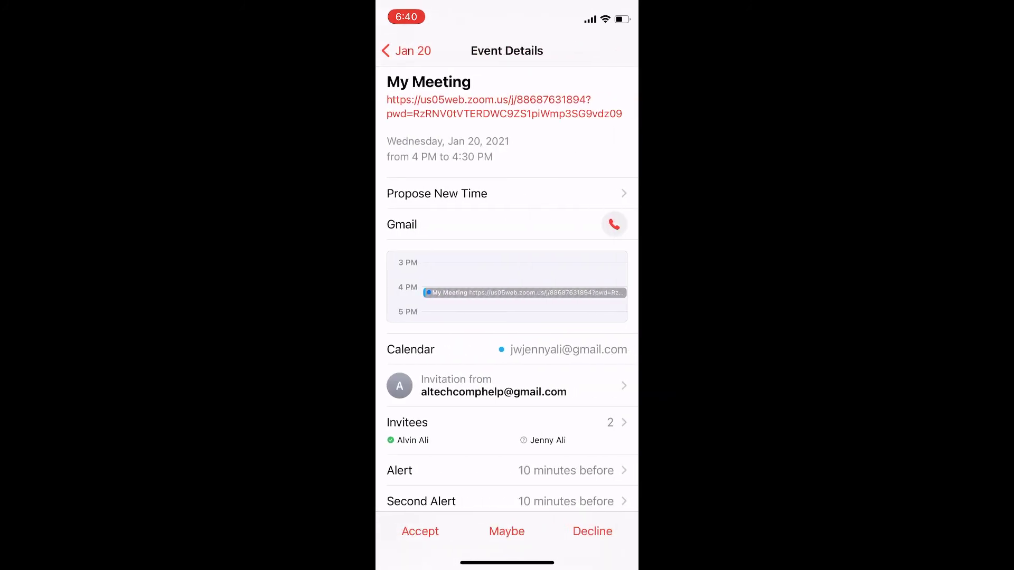
left_click(504, 106)
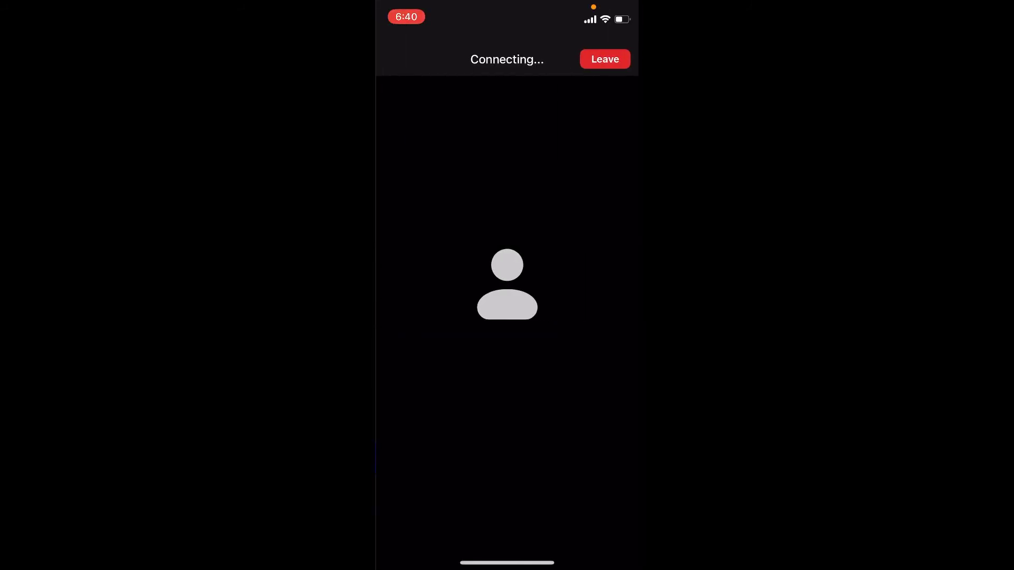
left_click(507, 304)
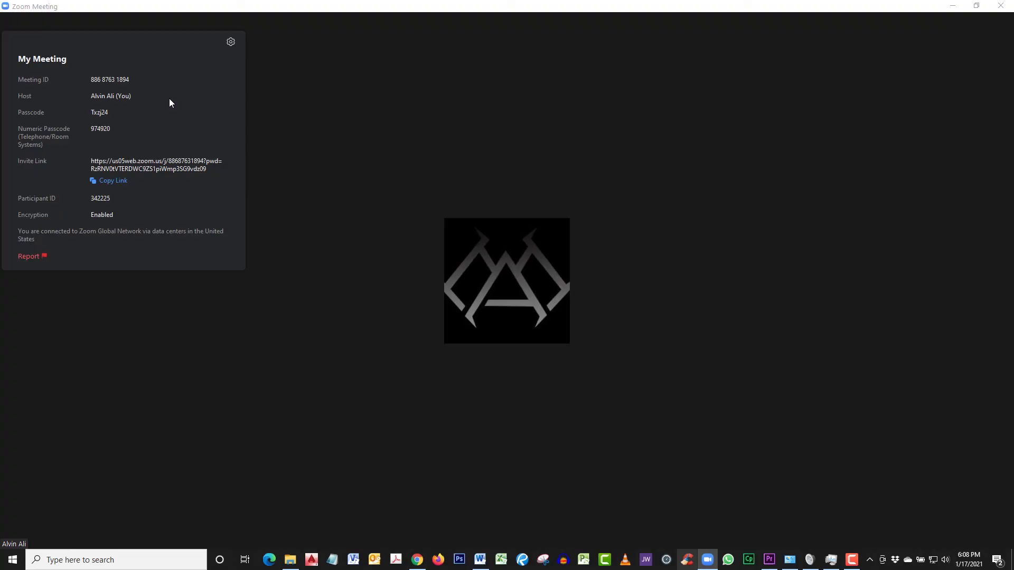